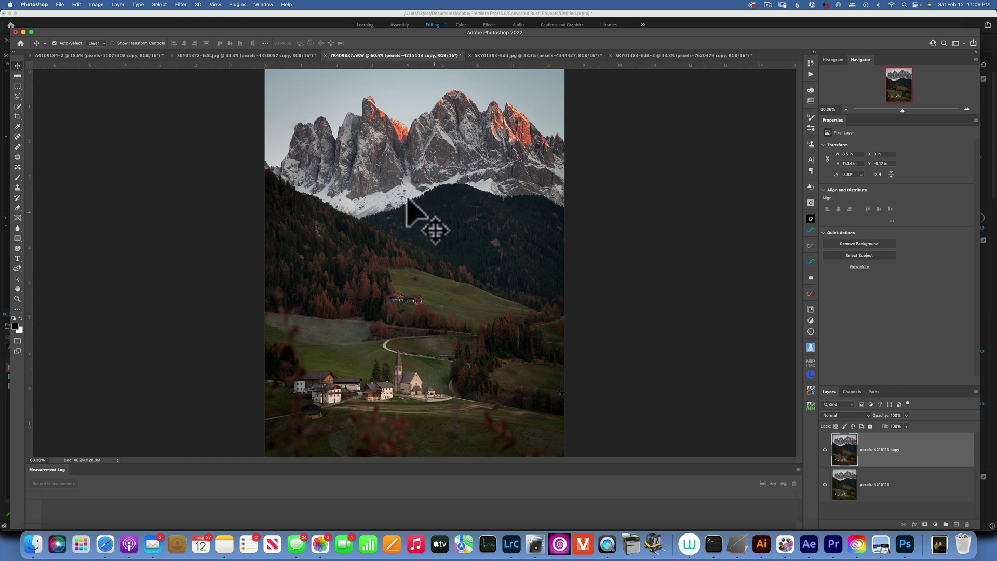
Launch the Luminar Neo plugin via Filter > Skylum Software on the alpine village layer.
left_click(181, 4)
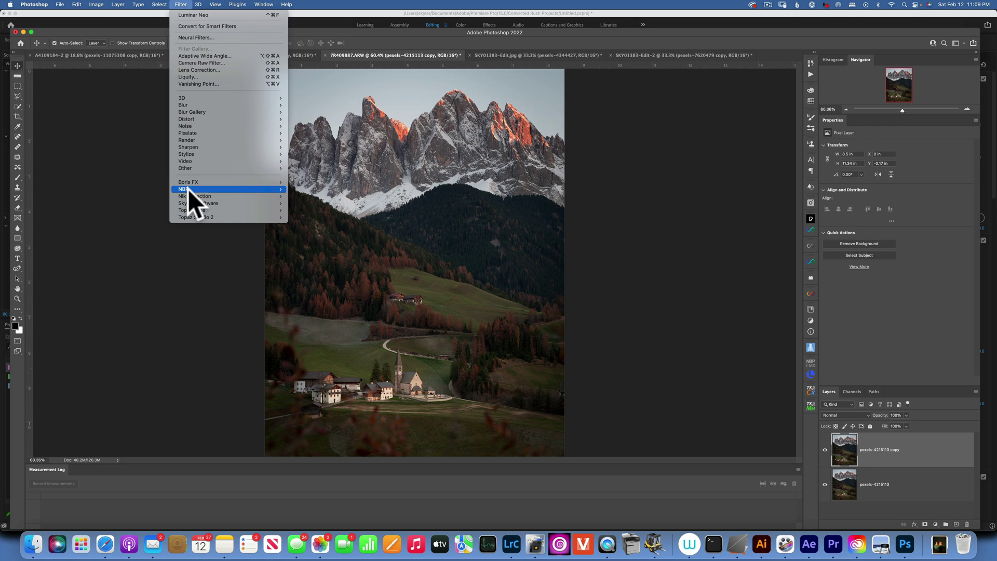
mouse_move(211, 203)
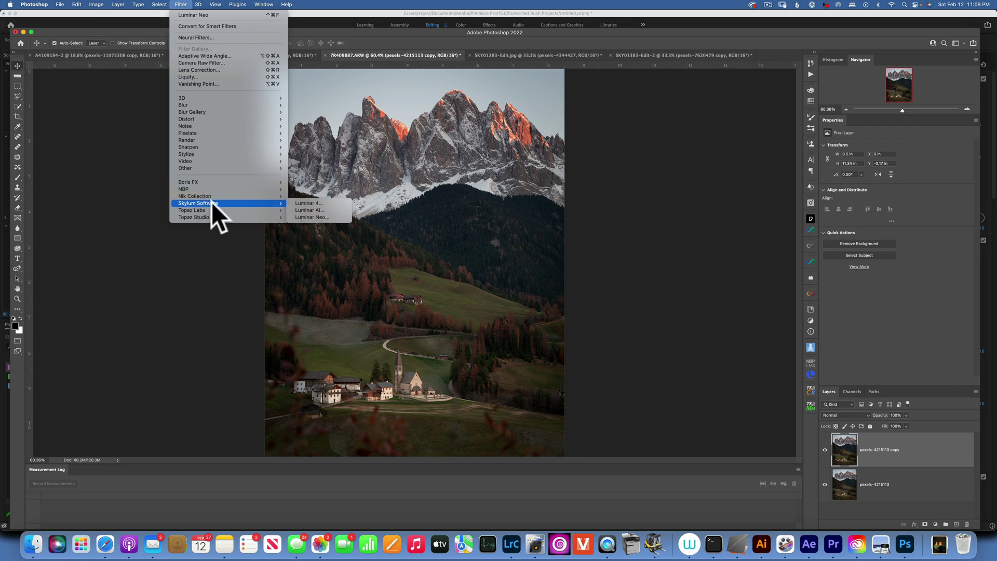
left_click(319, 218)
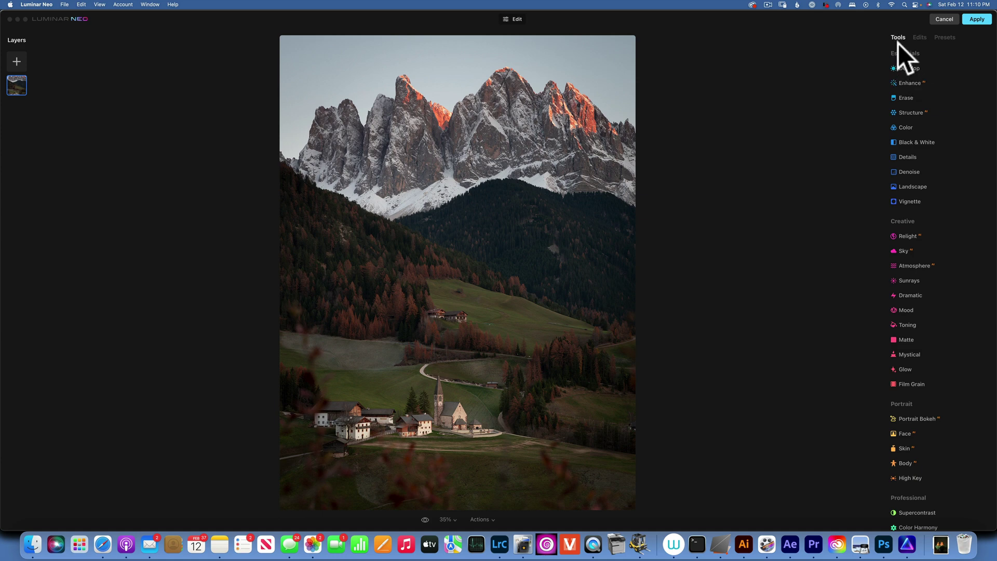
Darken the Develop exposure slightly and expand the Blacks & Whites, Curves and Color sections.
left_click(912, 67)
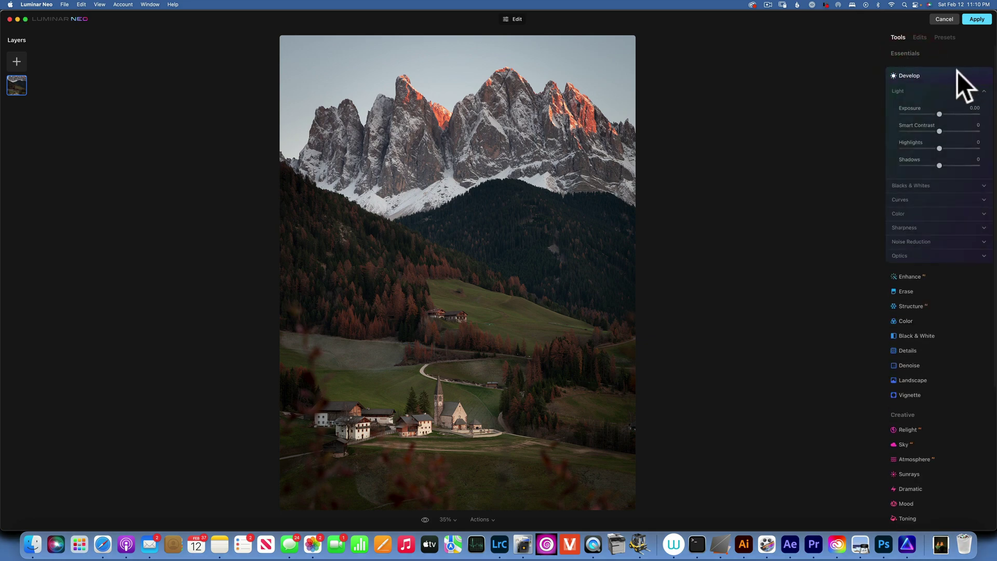
mouse_move(939, 112)
left_mouse_down()
mouse_move(945, 131)
mouse_move(974, 131)
mouse_move(942, 131)
left_mouse_up()
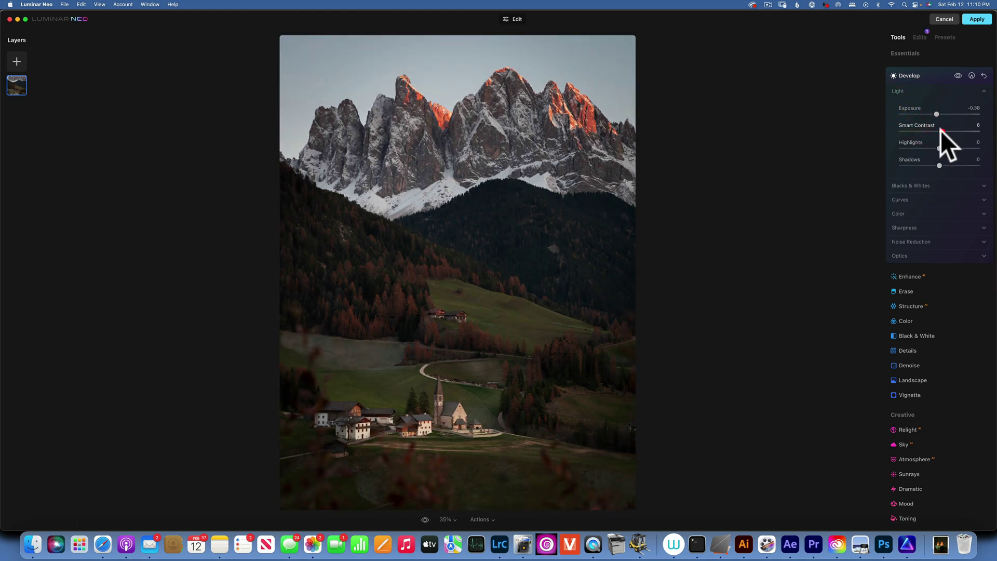
left_click(947, 186)
left_click(915, 245)
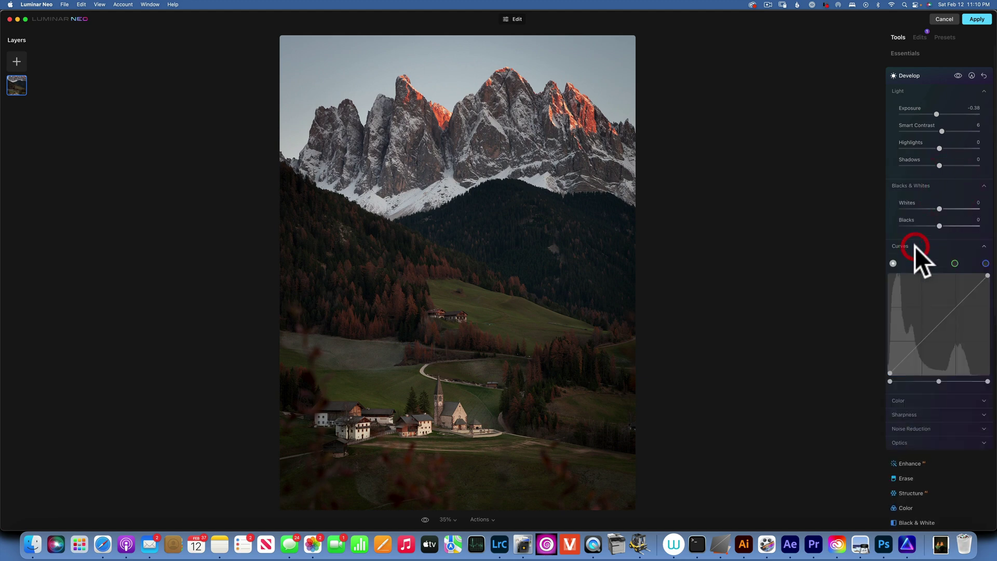
left_click(918, 400)
scroll(918, 400, "down", 10)
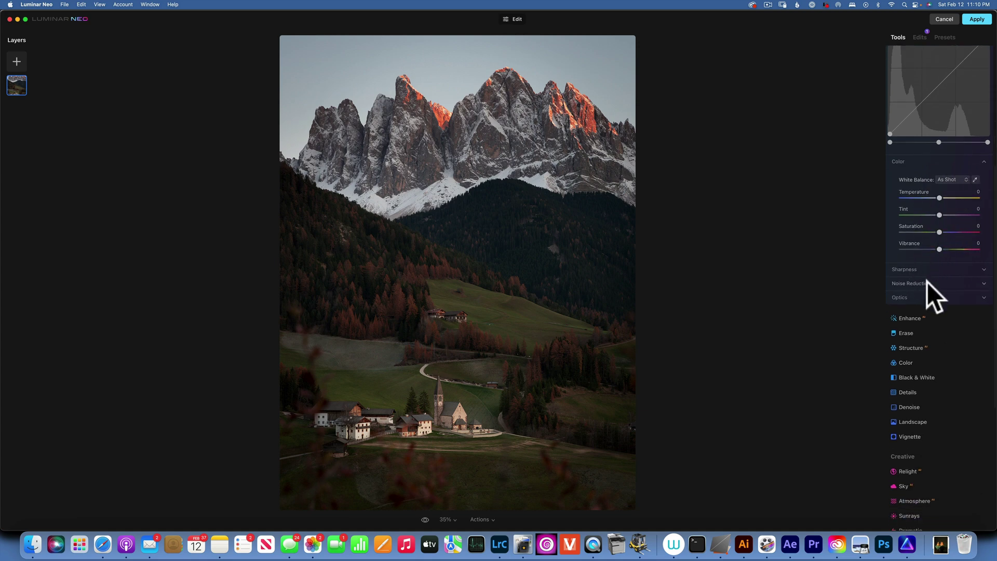
Expand the Develop Sharpness, Noise Reduction and Optics sections.
left_click(929, 268)
scroll(927, 267, "up", 5)
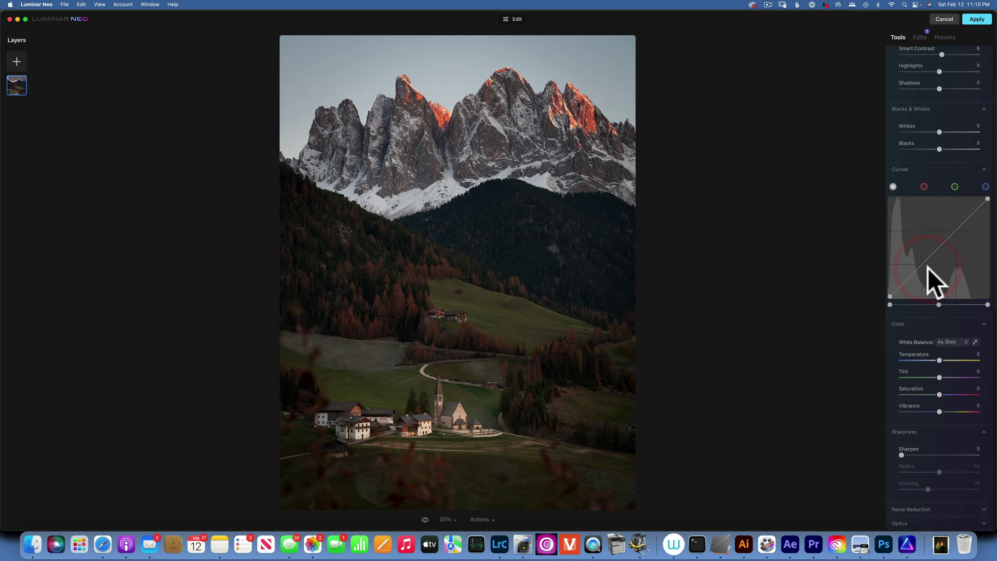
scroll(927, 267, "down", 5)
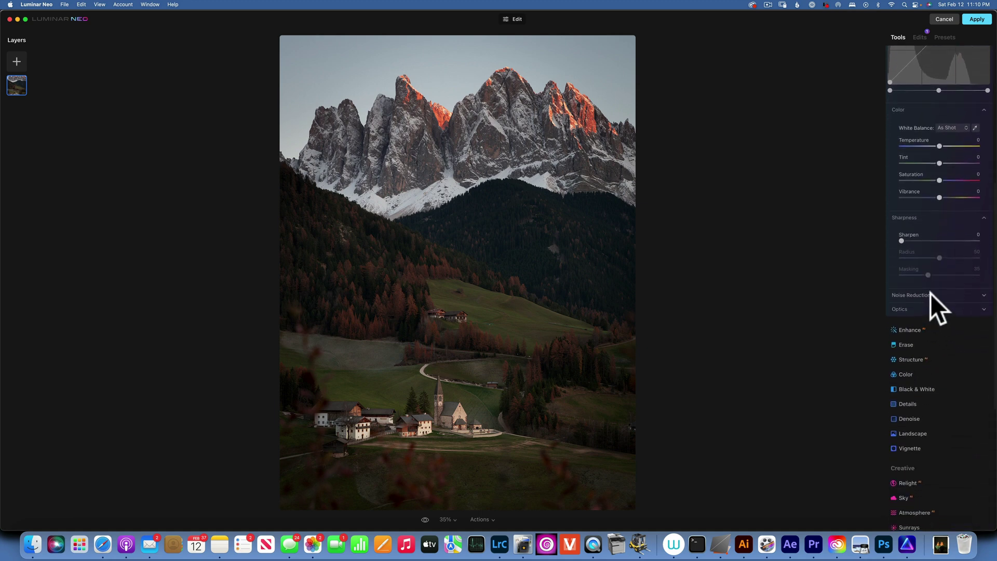
left_click(931, 294)
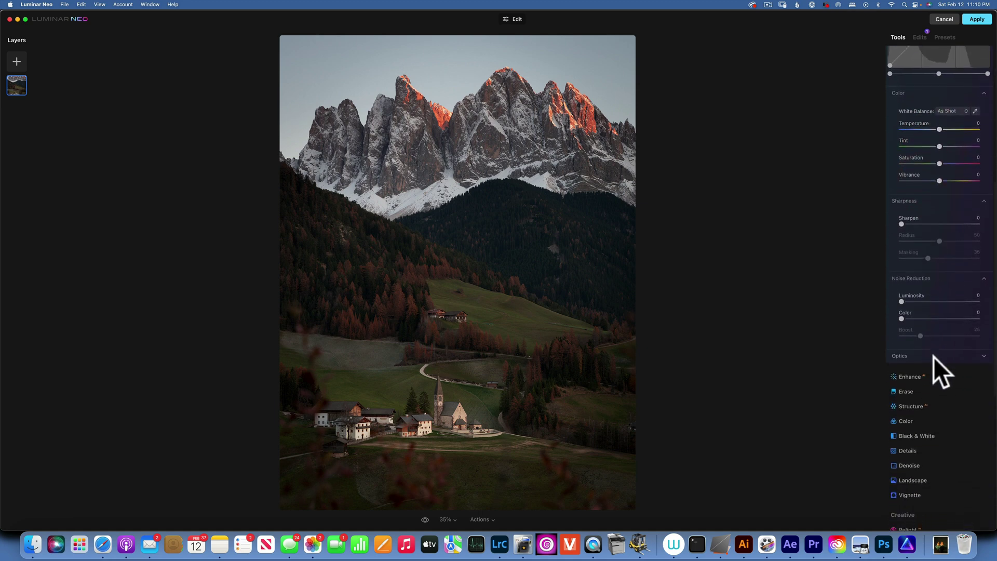
left_click(934, 357)
scroll(934, 357, "up", 8)
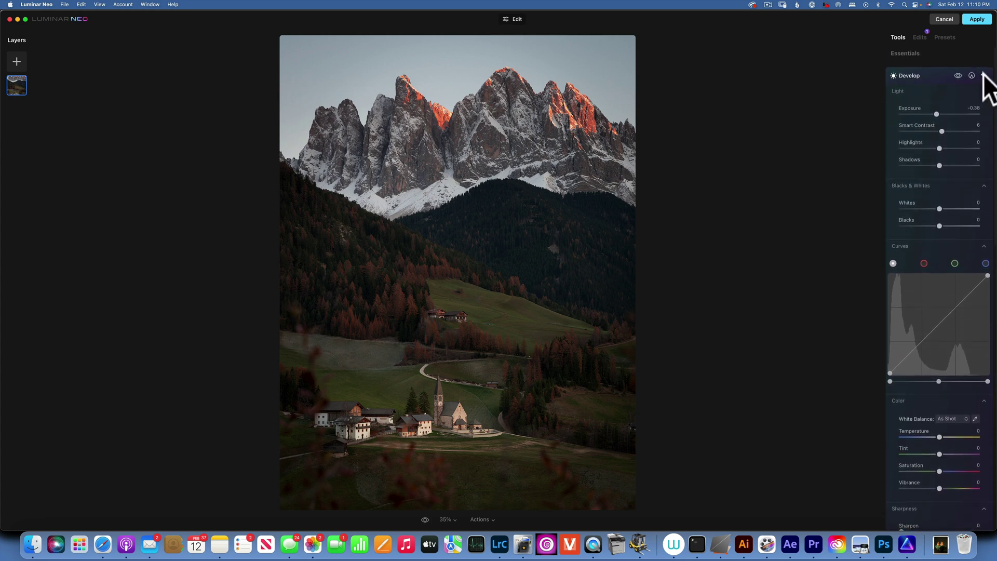
Reset all Develop adjustments to default and collapse every Develop section.
left_click(983, 76)
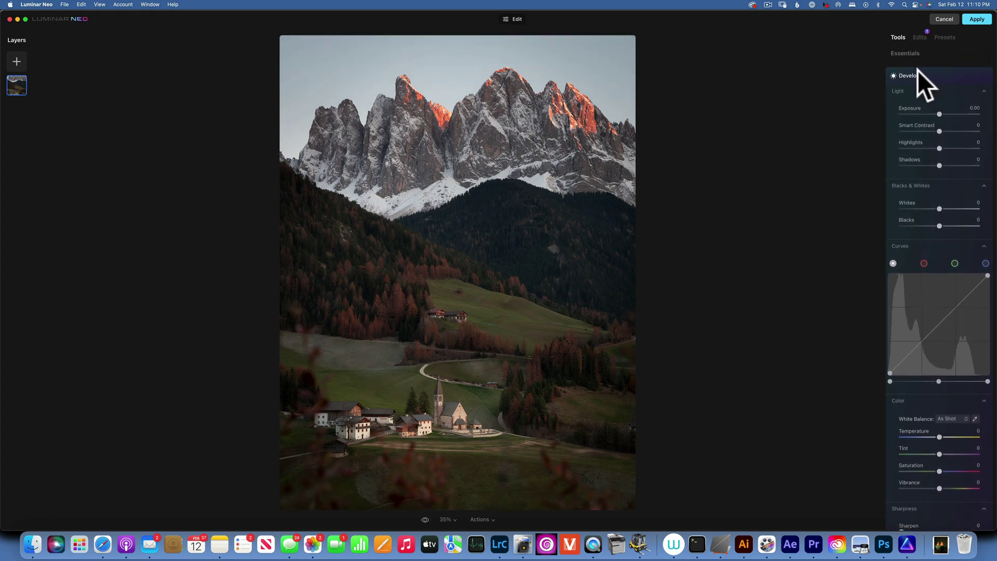
scroll(955, 175, "down", 2)
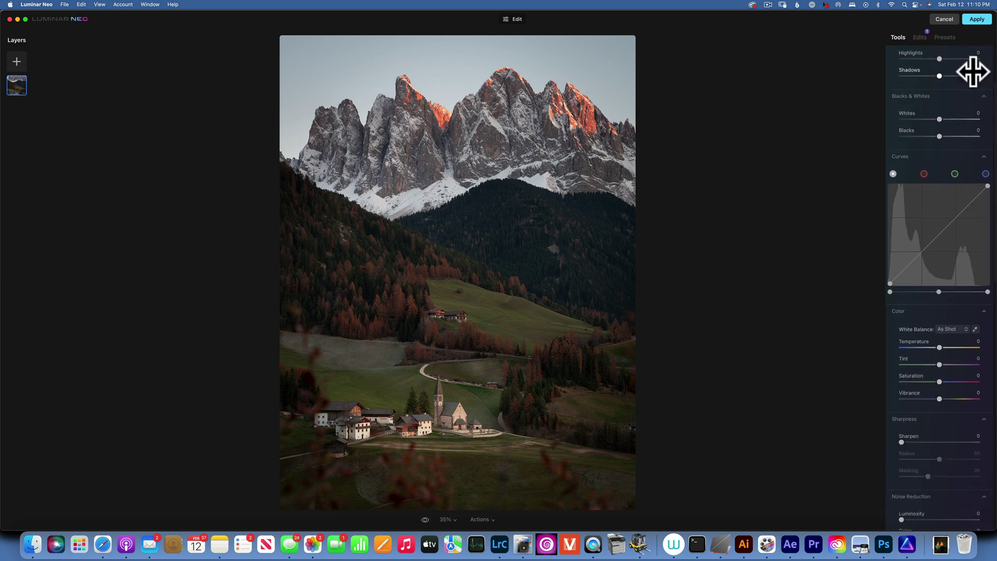
left_click(984, 92)
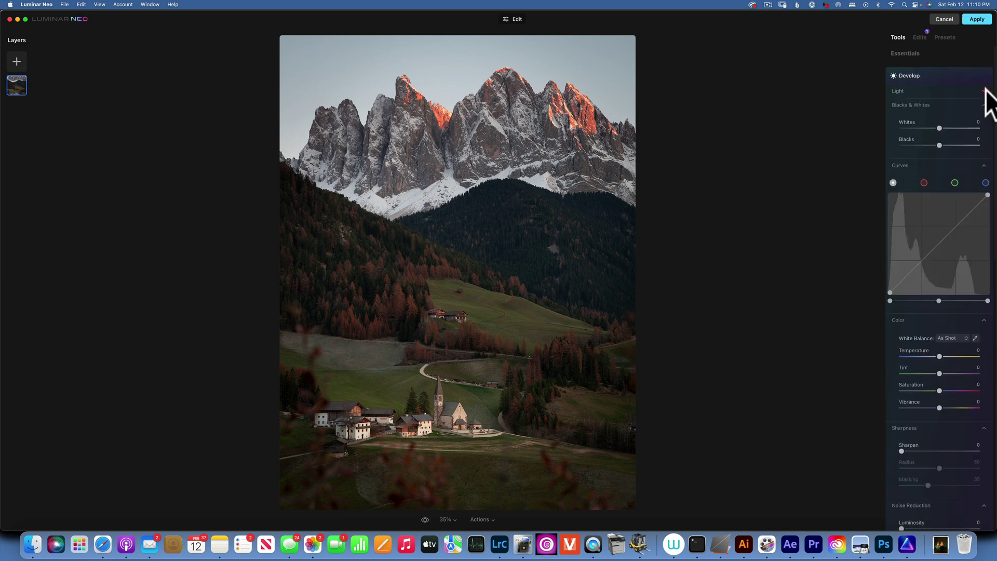
left_click(983, 87)
left_click(982, 94)
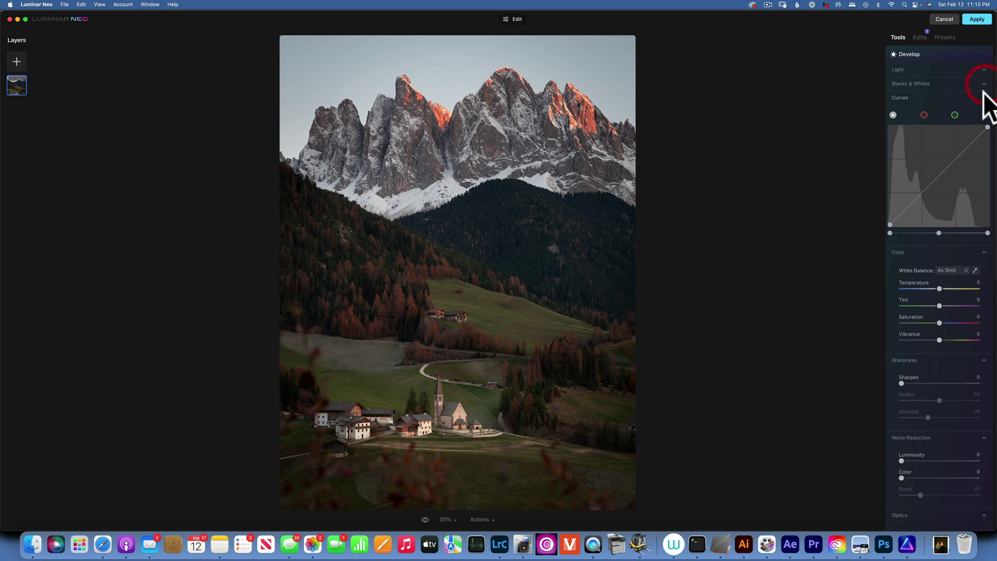
left_click(983, 111)
left_click(983, 125)
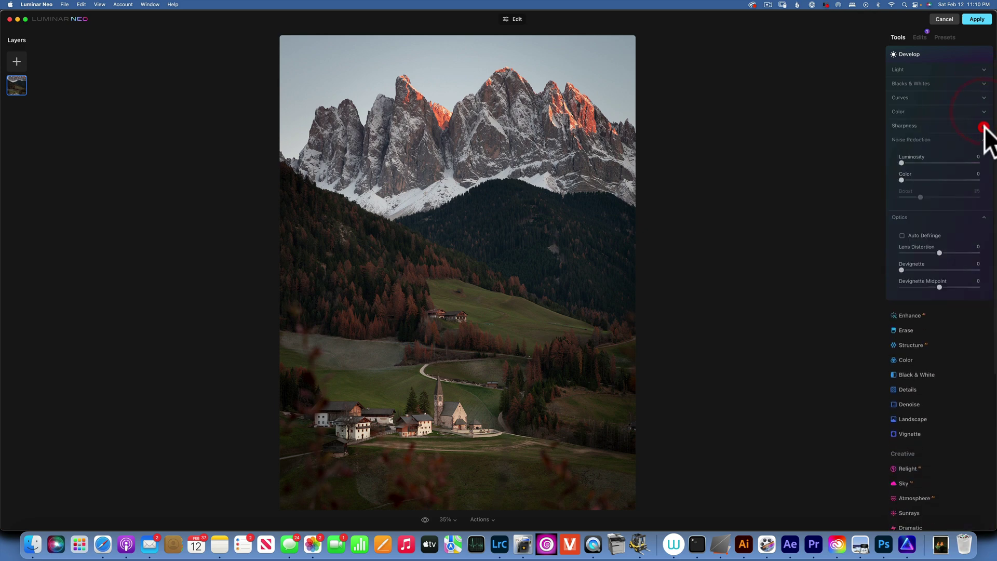
left_click(984, 140)
left_click(983, 153)
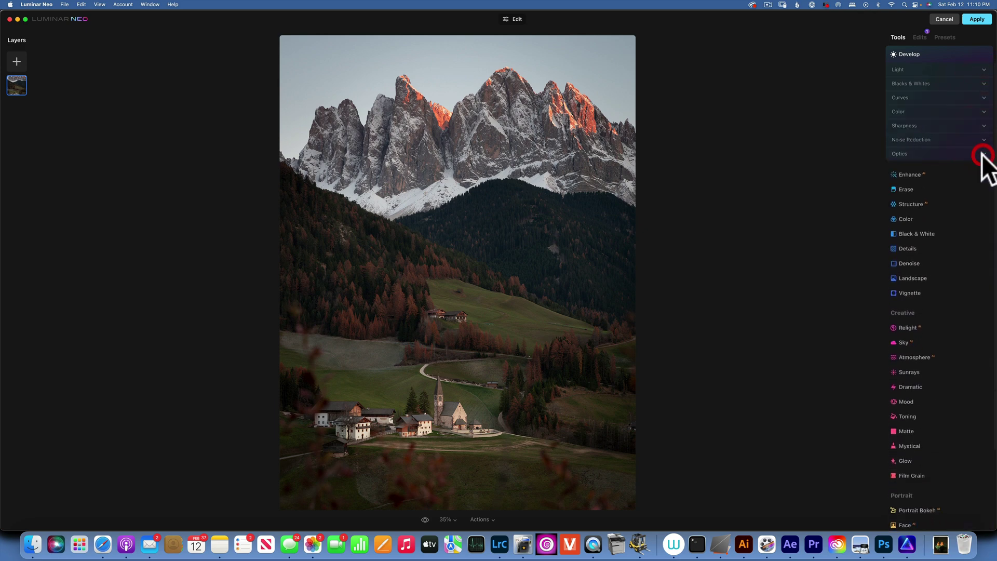
Raise Enhance Accent to 75, return it to 0, and expand the Erase tool.
left_click(910, 173)
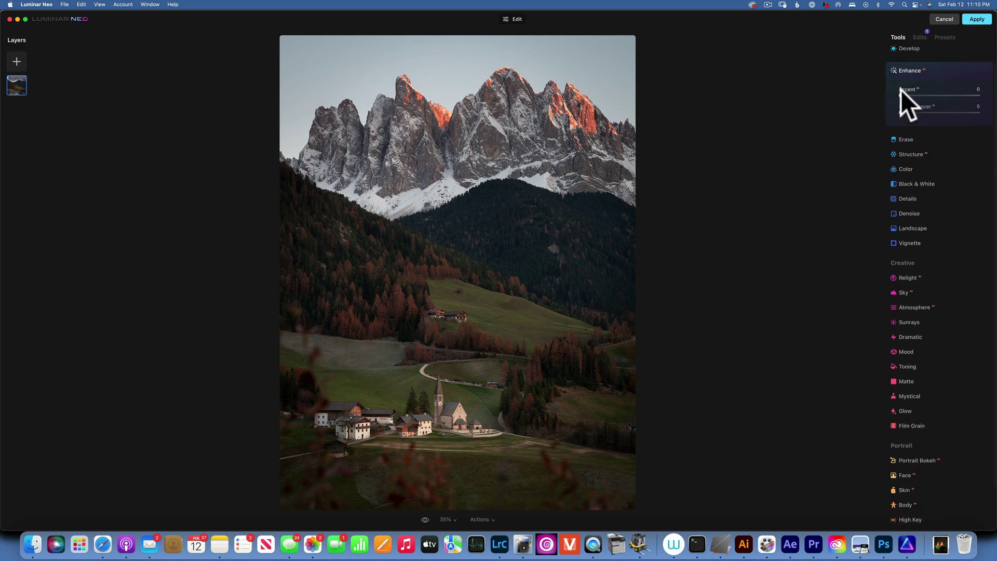
left_click_drag(901, 92, 939, 94)
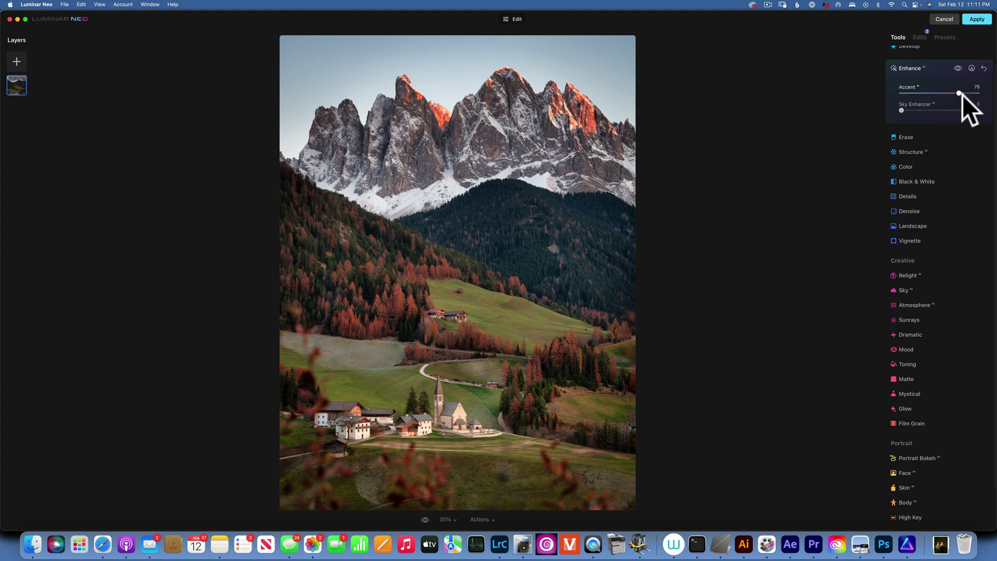
left_click(962, 94)
left_click_drag(961, 90, 826, 92)
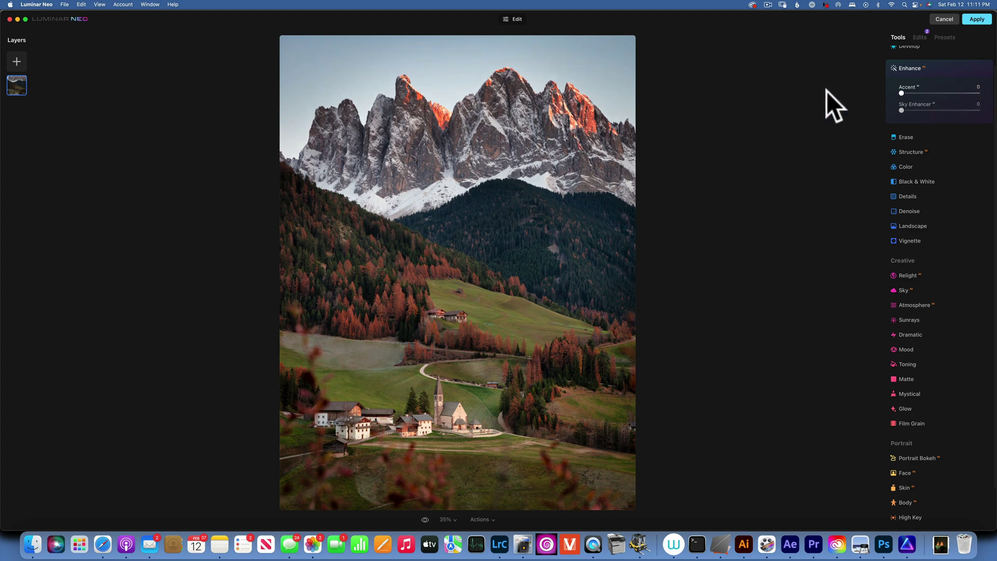
left_click(910, 136)
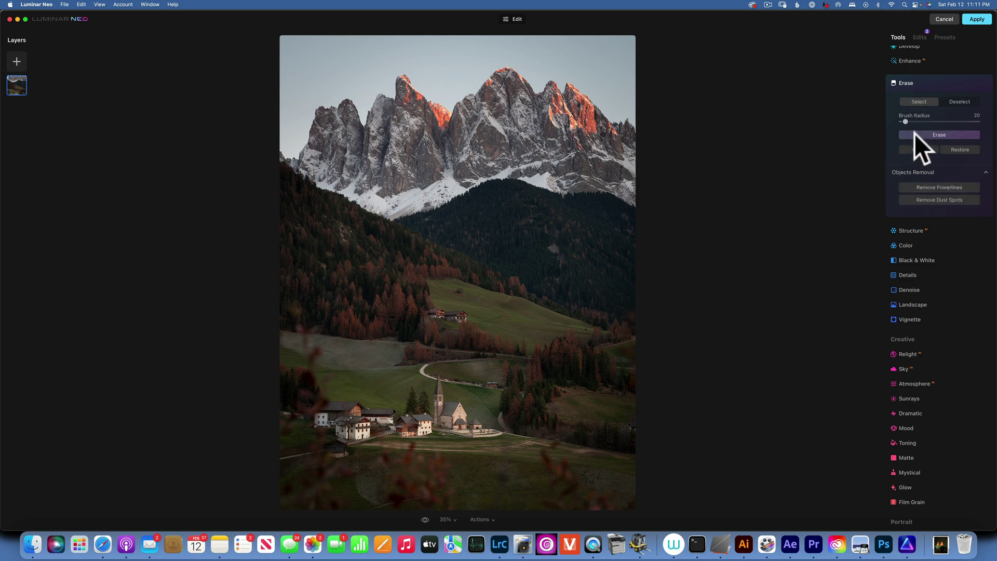
Preview the Structure amount, then reset it to 0.
left_click(918, 232)
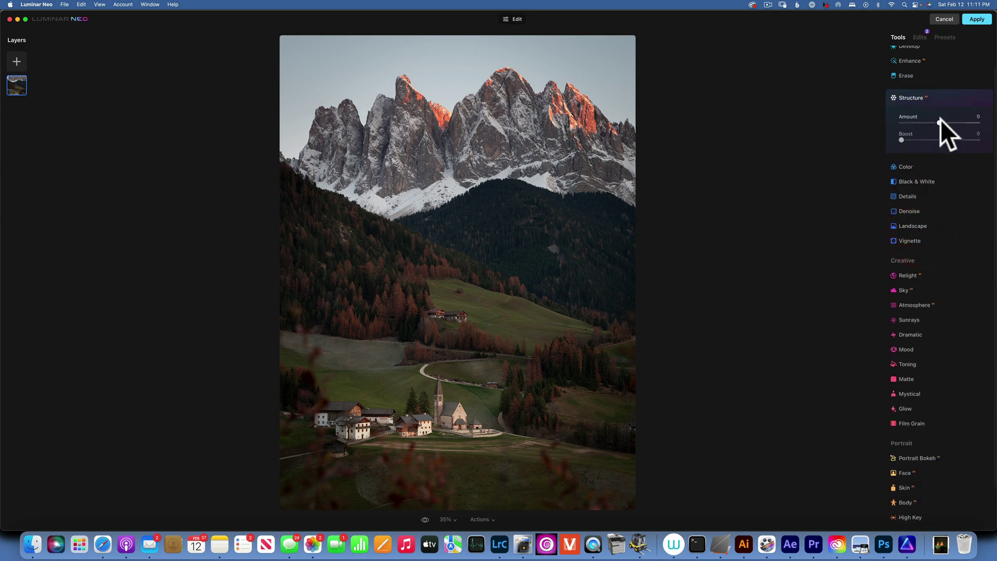
left_click_drag(939, 121, 767, 122)
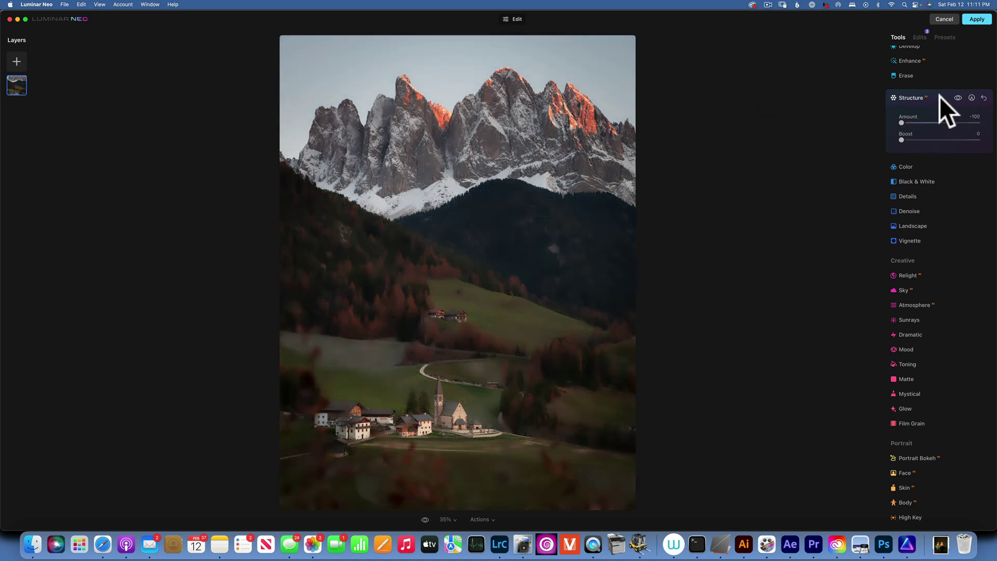
left_click(984, 97)
Expand Color, Black & White and Details, push Small Details to 100, then reset it to 0.
left_click(906, 166)
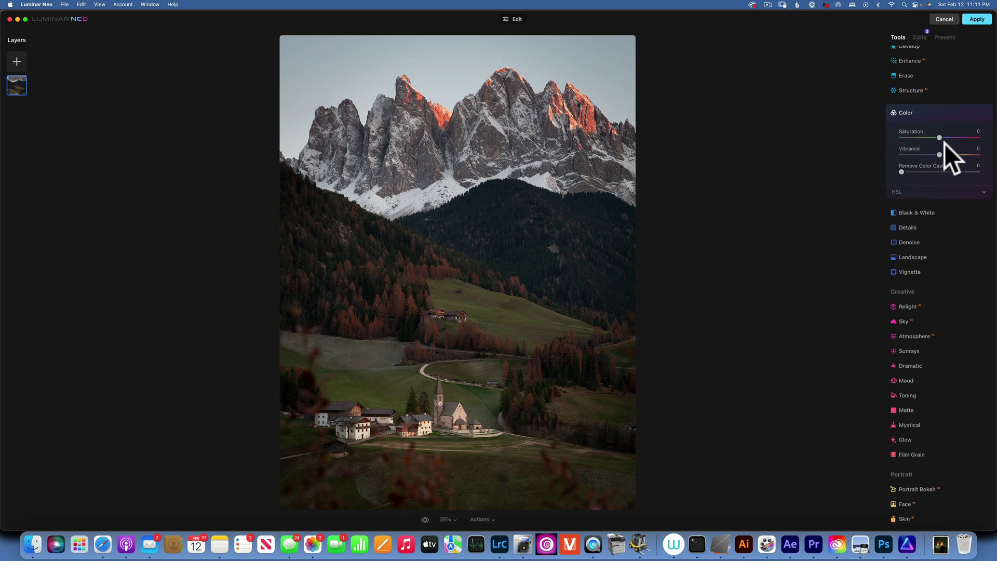
left_click(920, 212)
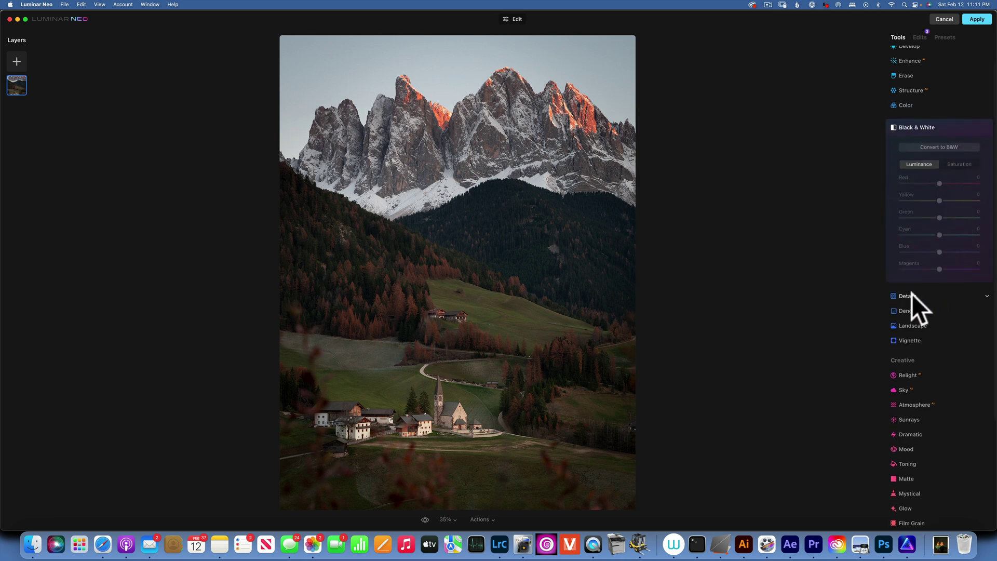
left_click(912, 294)
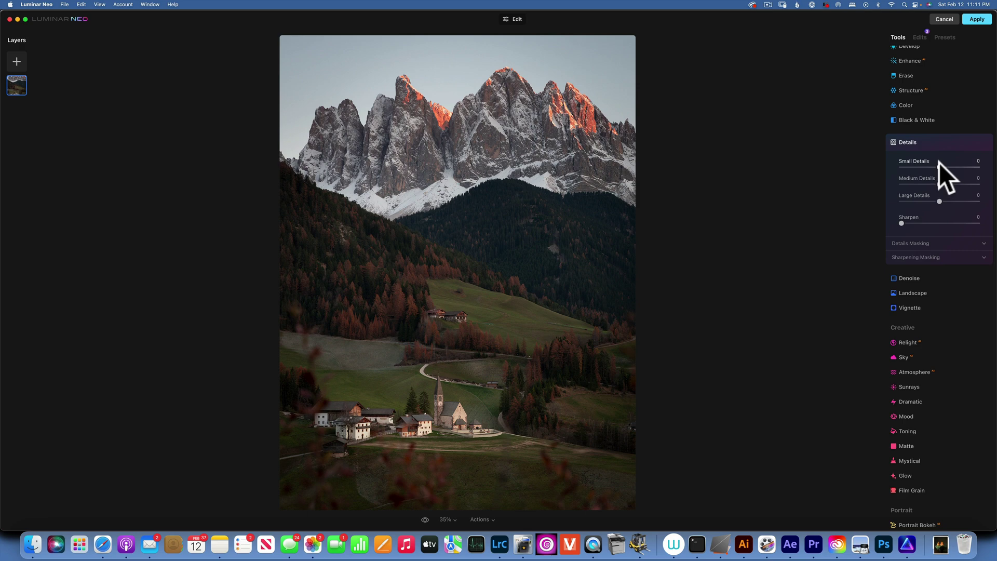
mouse_move(938, 164)
left_mouse_down()
mouse_move(982, 168)
mouse_move(937, 167)
left_mouse_up()
double_click(914, 161)
left_click(910, 278)
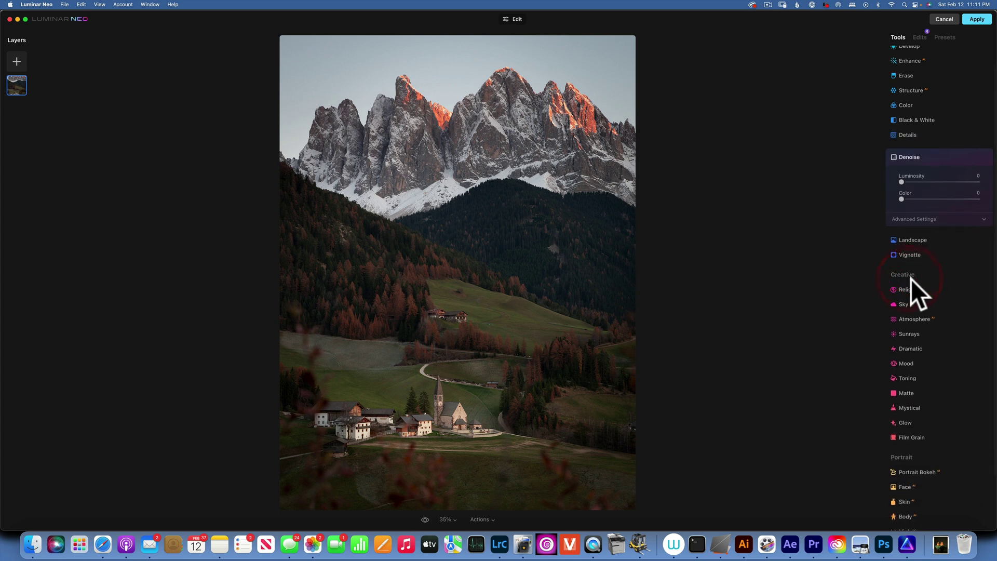
Set Landscape Dehaze to 33 and Foliage Enhancer to 5, briefly expanding Vignette.
left_click(916, 241)
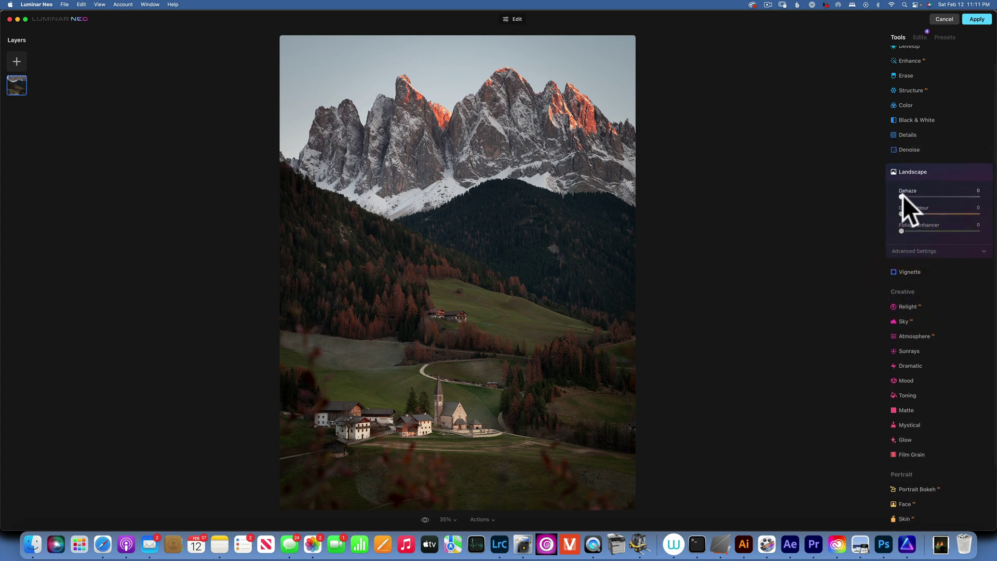
left_click_drag(903, 196, 884, 209)
left_click_drag(900, 231, 769, 229)
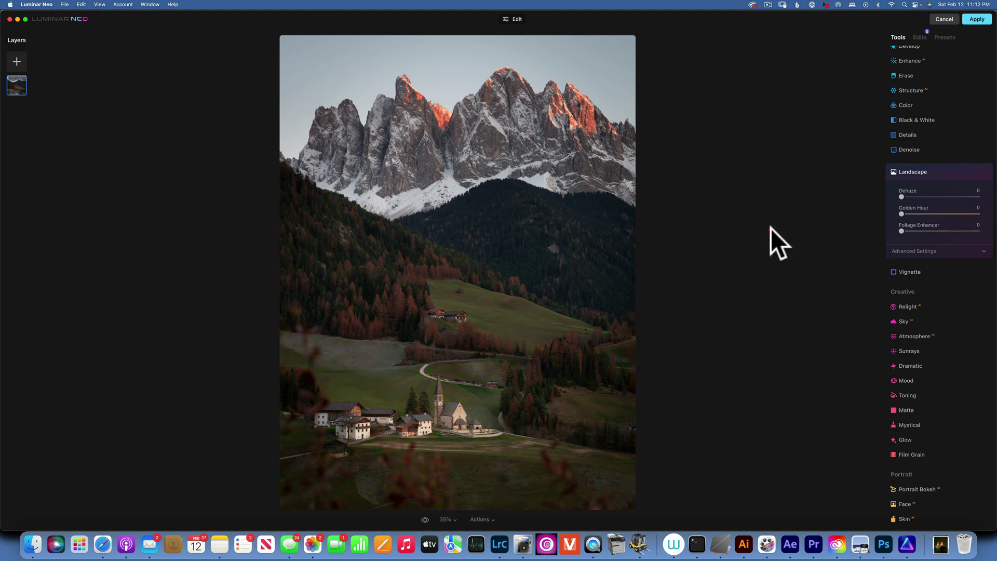
left_click(918, 270)
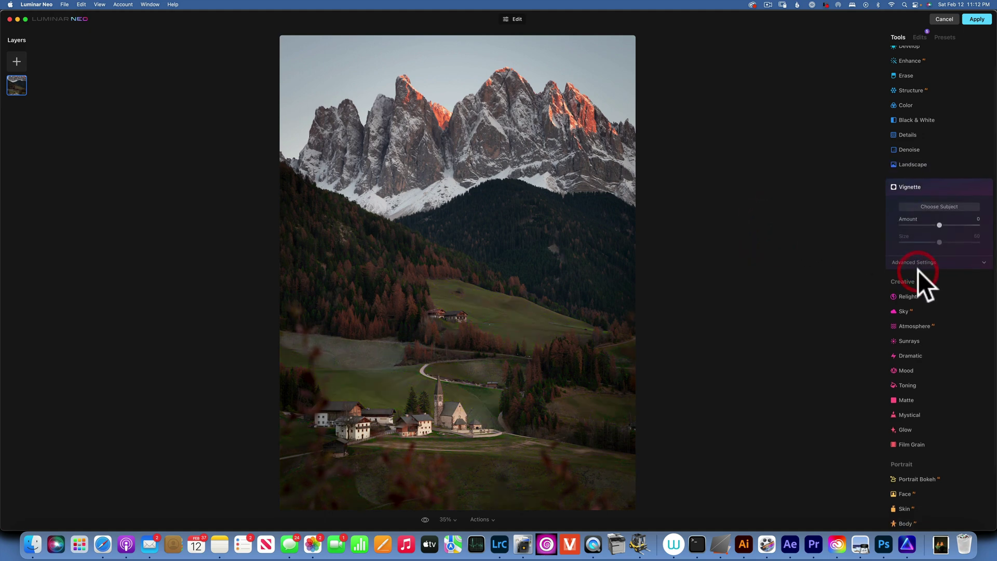
left_click(909, 185)
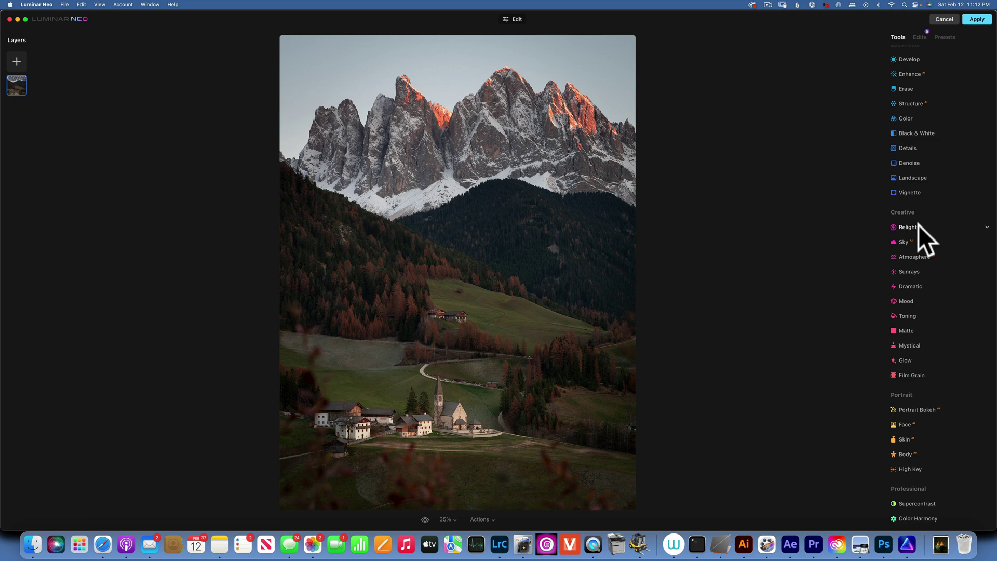
Discard the Luminar edit, switch to SKY01383-Edit.jpg, and launch Luminar Neo on it.
left_click(950, 19)
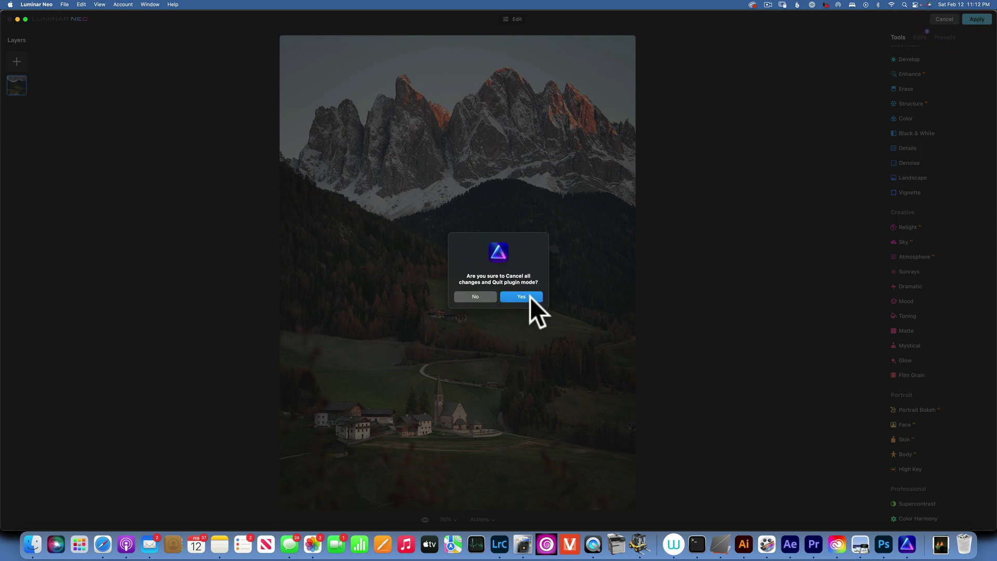
left_click(530, 297)
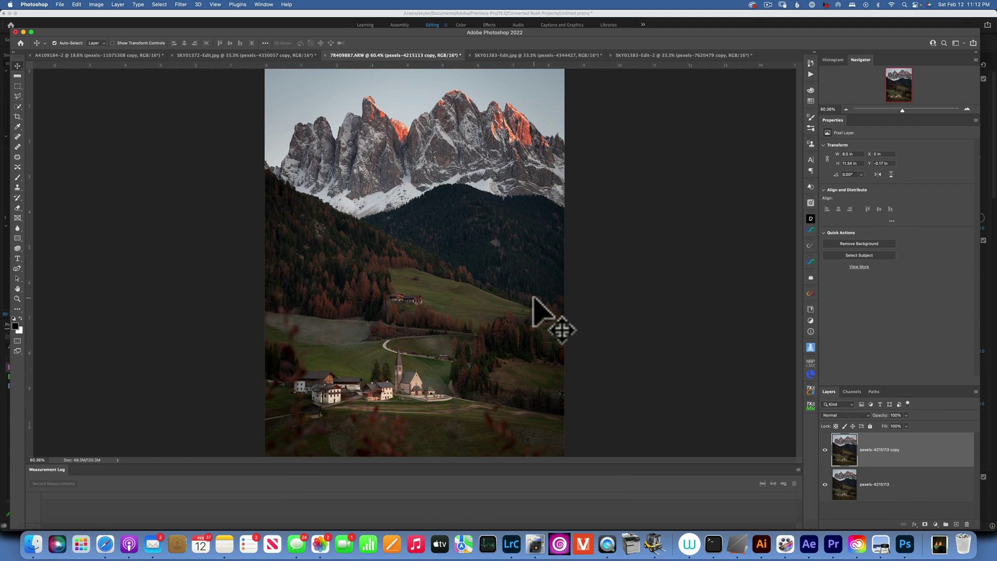
left_click(553, 54)
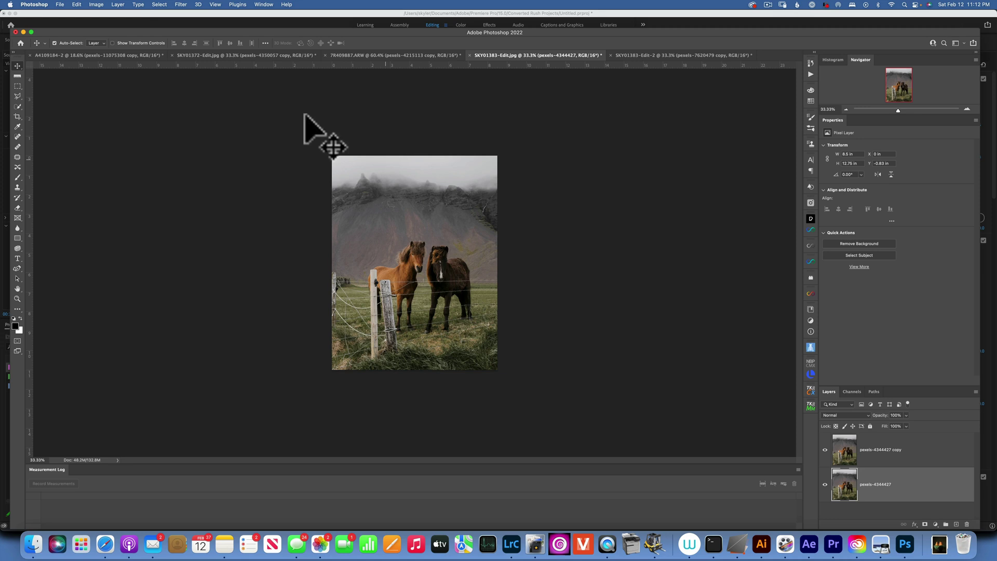
left_click(180, 4)
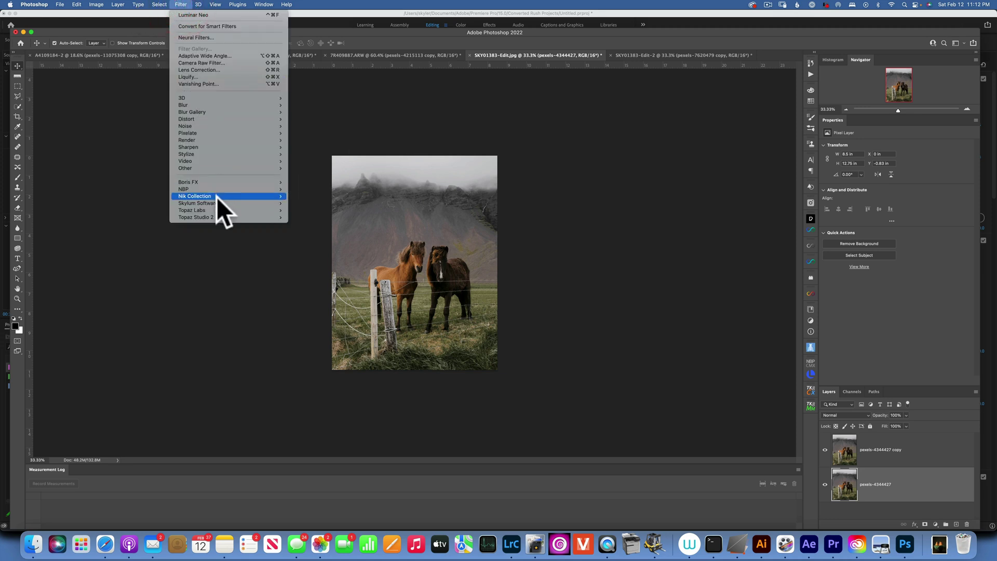
mouse_move(215, 202)
left_click(313, 218)
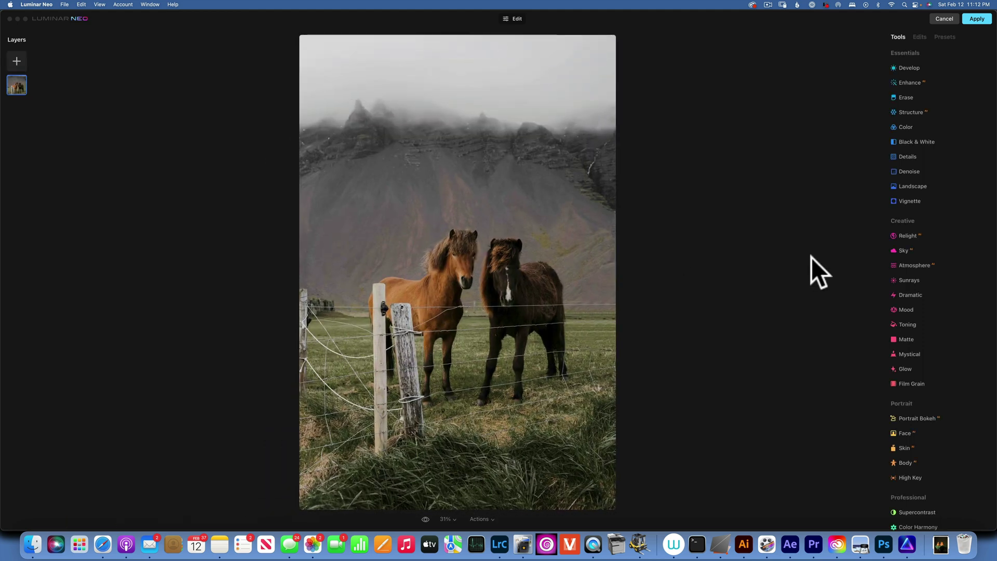
Test the Relight Brightness Near, Brightness Far and Depth sliders on the horses photo.
left_click(911, 235)
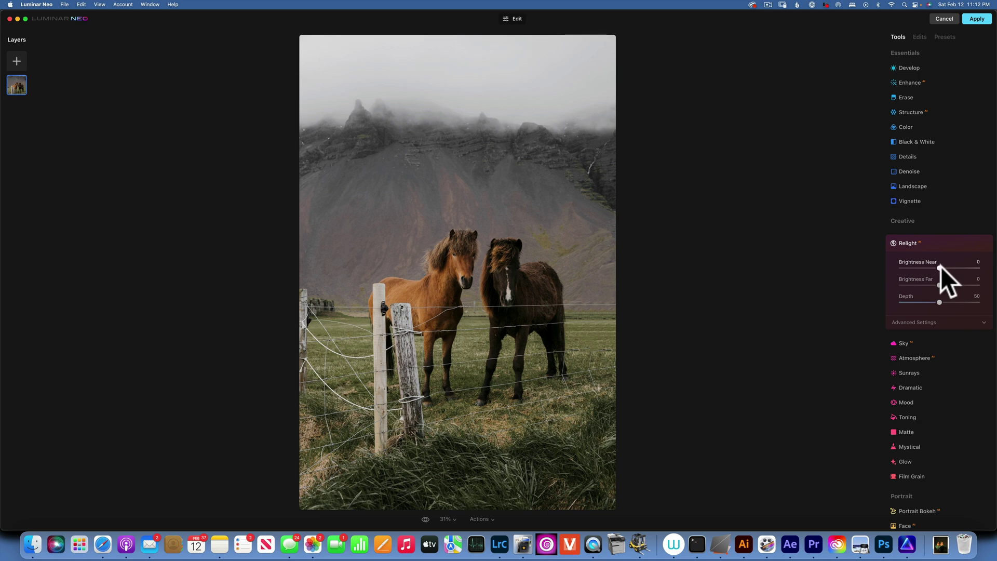
left_click_drag(940, 266, 964, 268)
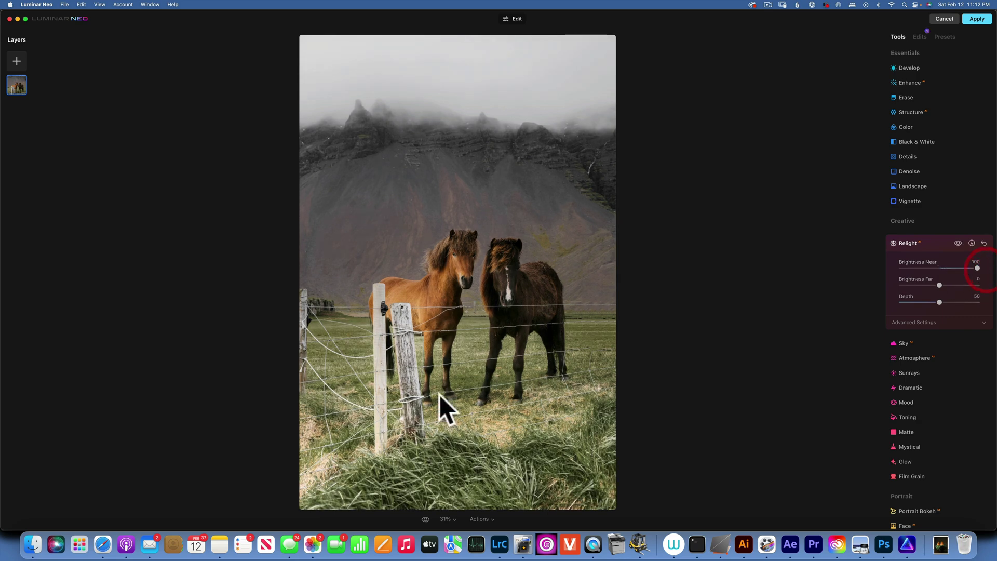
left_click_drag(977, 268, 829, 266)
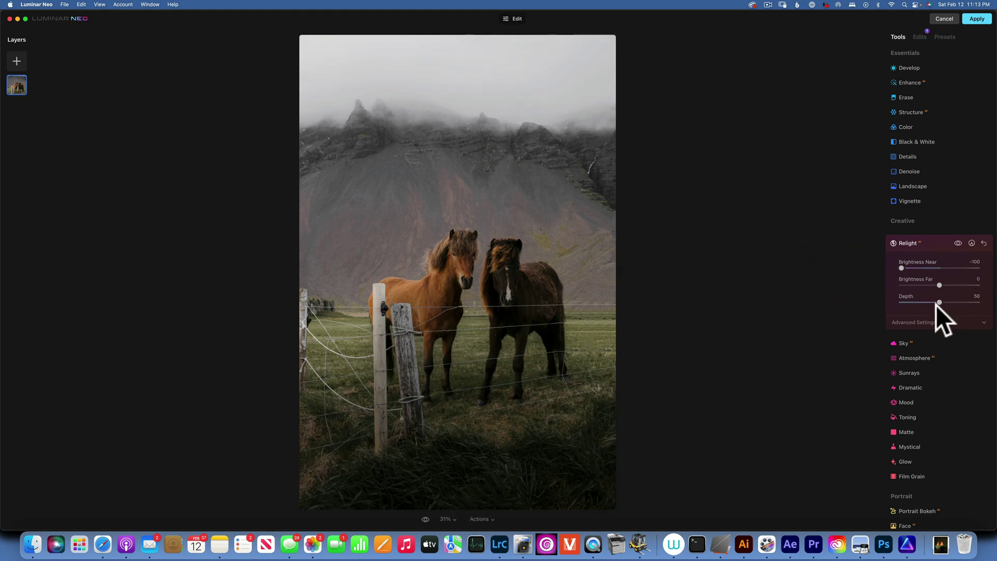
mouse_move(940, 300)
left_mouse_down()
mouse_move(995, 300)
mouse_move(896, 306)
mouse_move(982, 305)
mouse_move(920, 304)
left_mouse_up()
left_click_drag(905, 267, 934, 285)
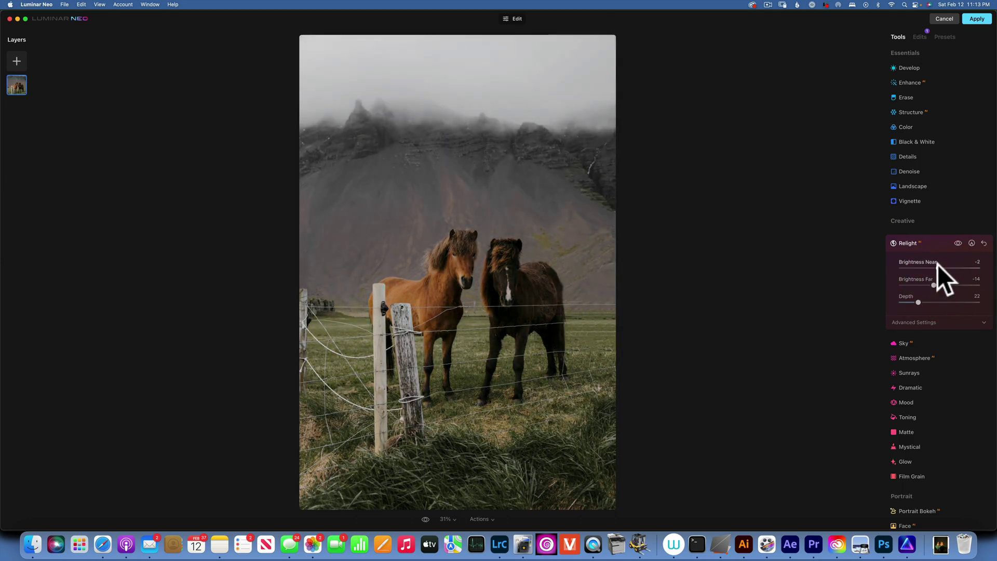
mouse_move(937, 264)
left_mouse_down()
mouse_move(971, 264)
mouse_move(942, 263)
left_mouse_up()
Push foreground darkness and depth further, then reset Relight to Near 0, Far 0, Depth 50.
left_click_drag(875, 262, 990, 269)
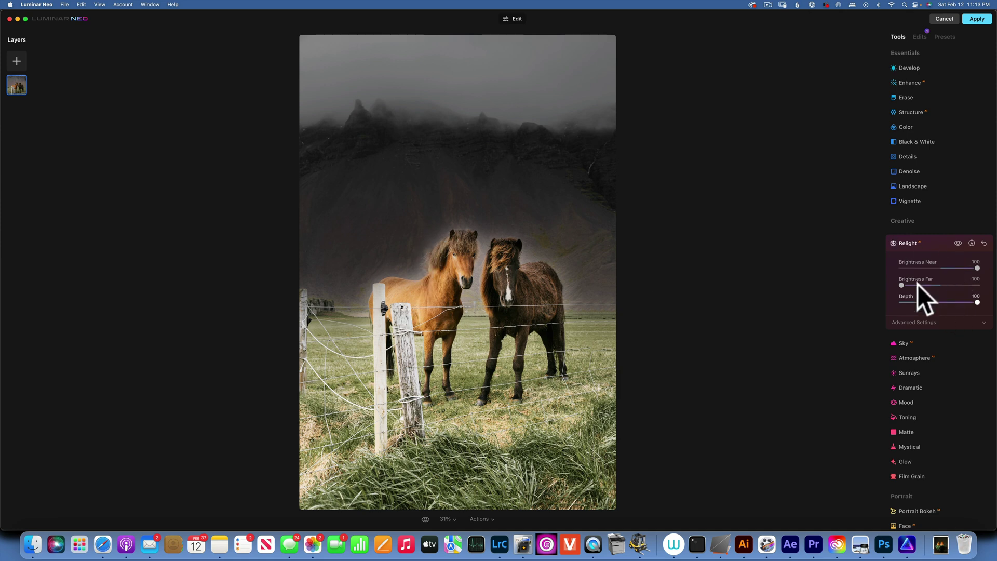
mouse_move(902, 284)
left_mouse_down()
mouse_move(960, 287)
mouse_move(902, 284)
left_mouse_up()
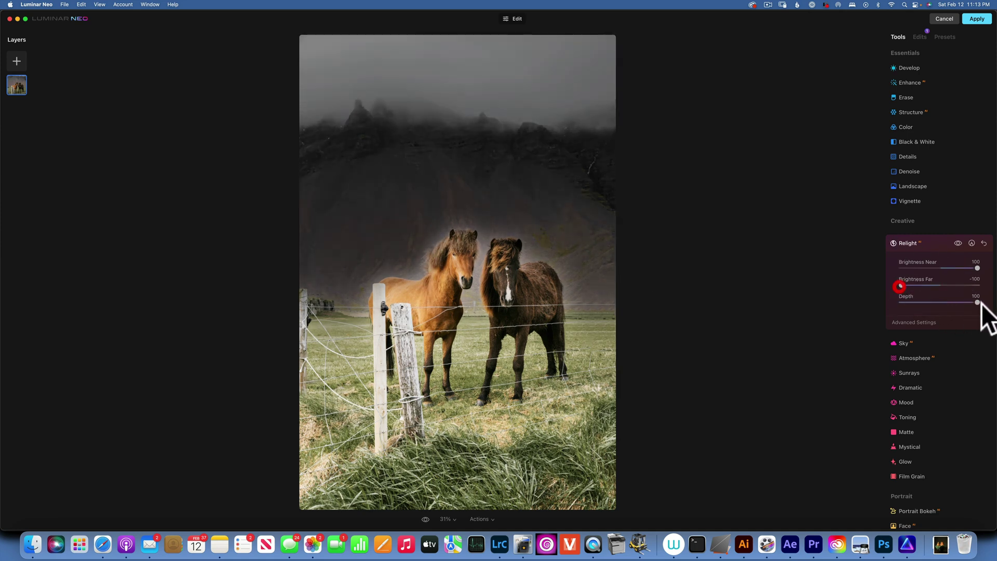
mouse_move(978, 302)
left_mouse_down()
mouse_move(933, 300)
mouse_move(976, 294)
left_mouse_up()
left_click(670, 265)
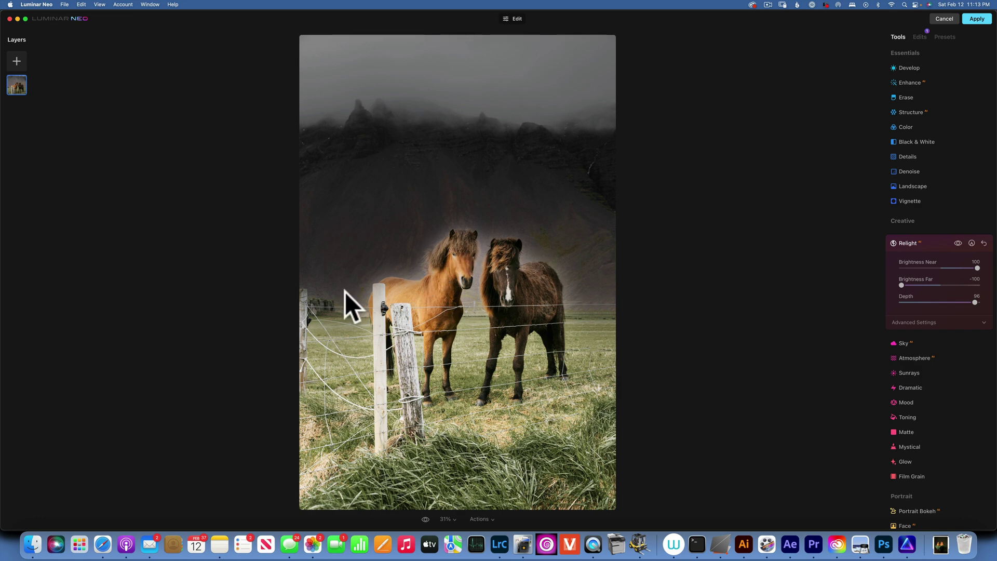
left_click_drag(974, 302, 946, 295)
left_click(983, 243)
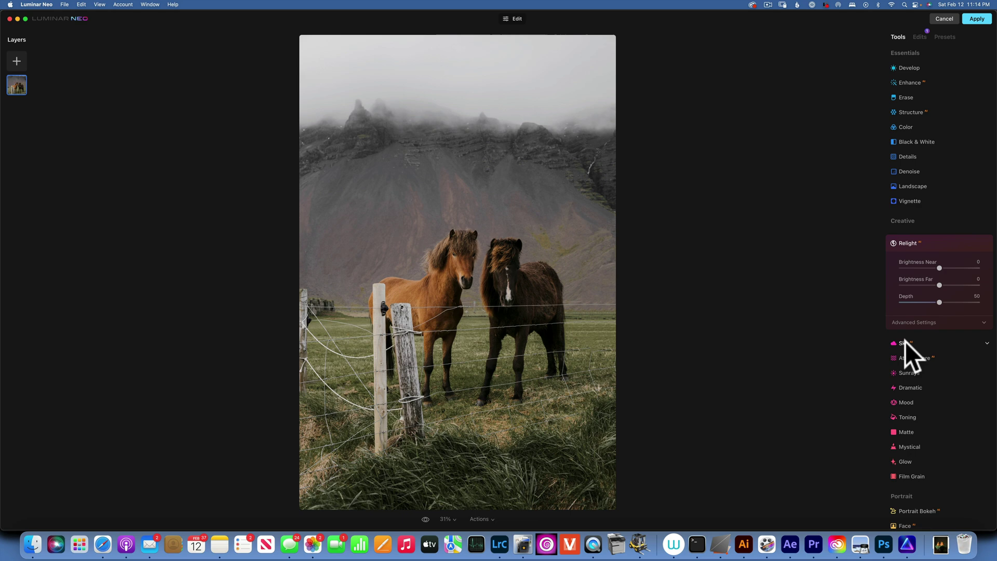
Preview Blue Sky 2 as a replacement sky, then reset Sky to keep the misty original.
left_click(905, 341)
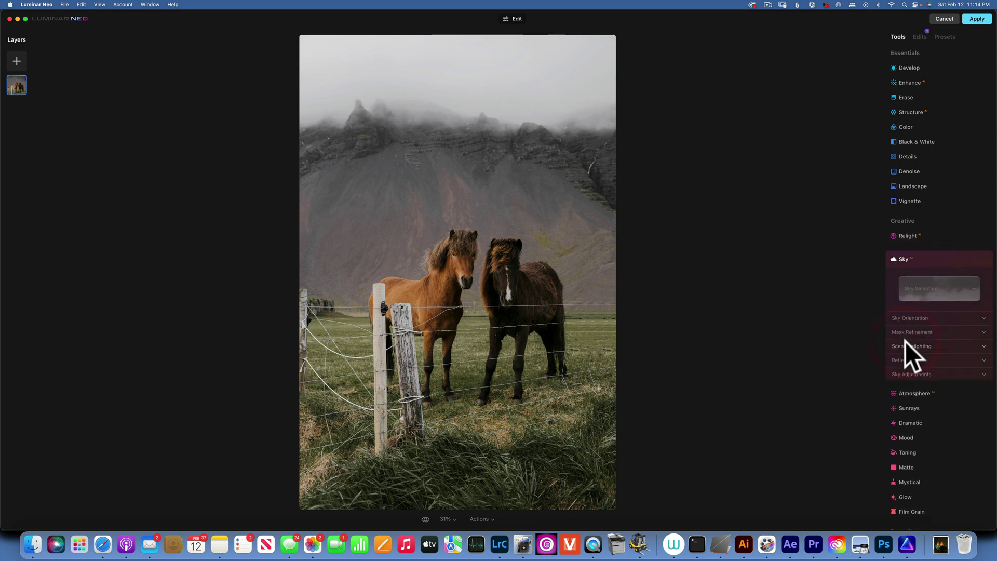
left_click(933, 286)
left_click(942, 338)
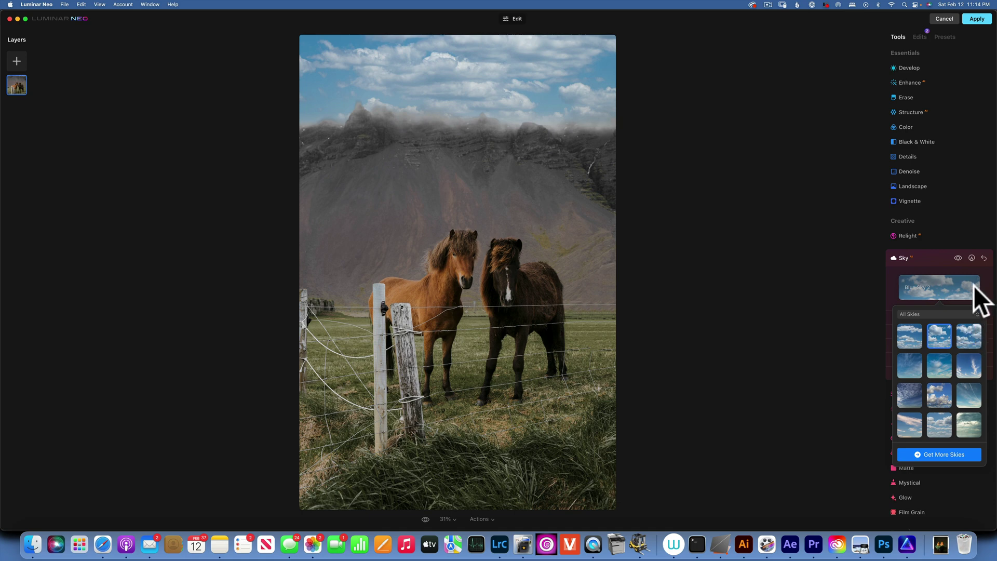
left_click(984, 257)
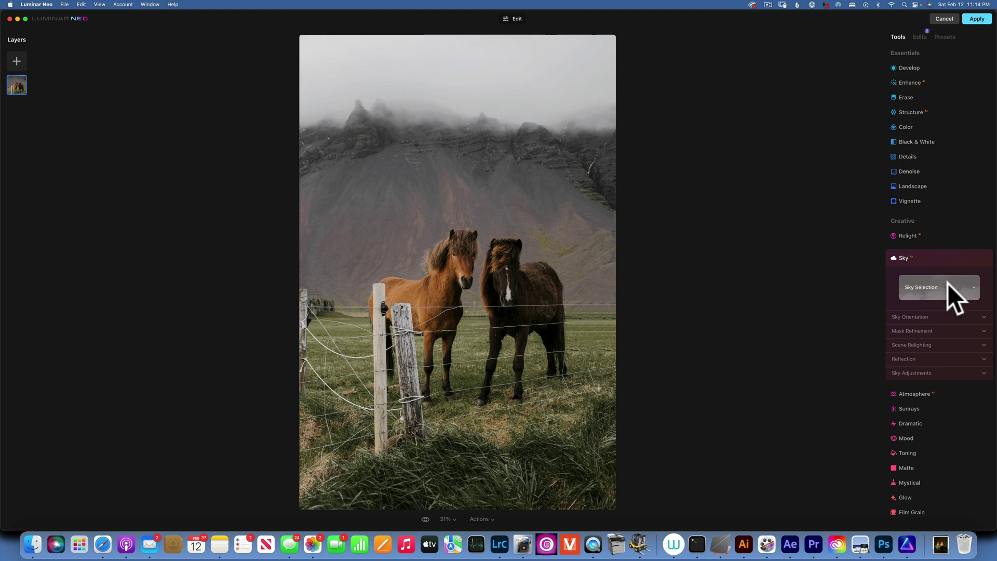
Test Fog and Layered Fog in Atmosphere, then reset to Fog, Amount 0, Depth 20.
left_click(926, 392)
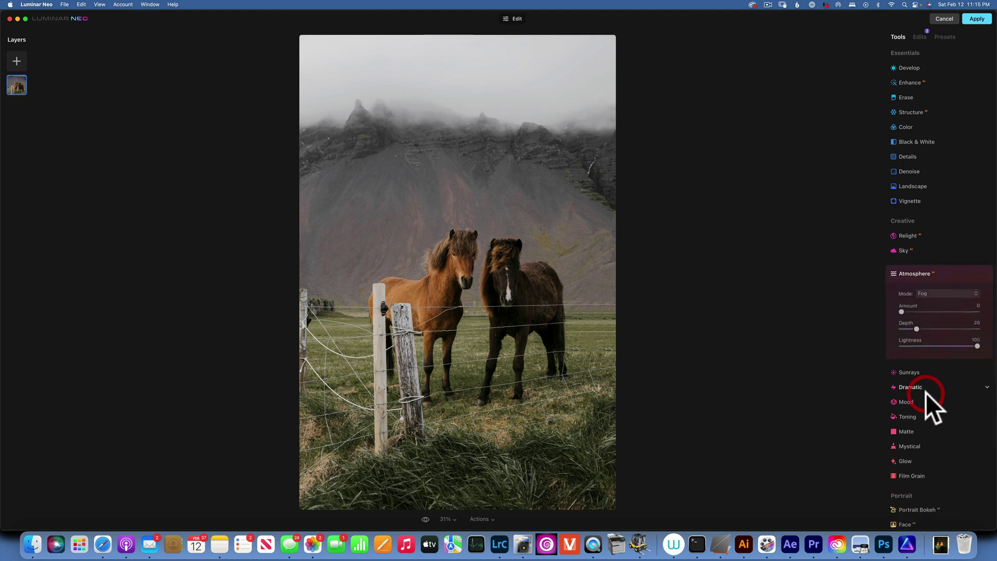
left_click(931, 292)
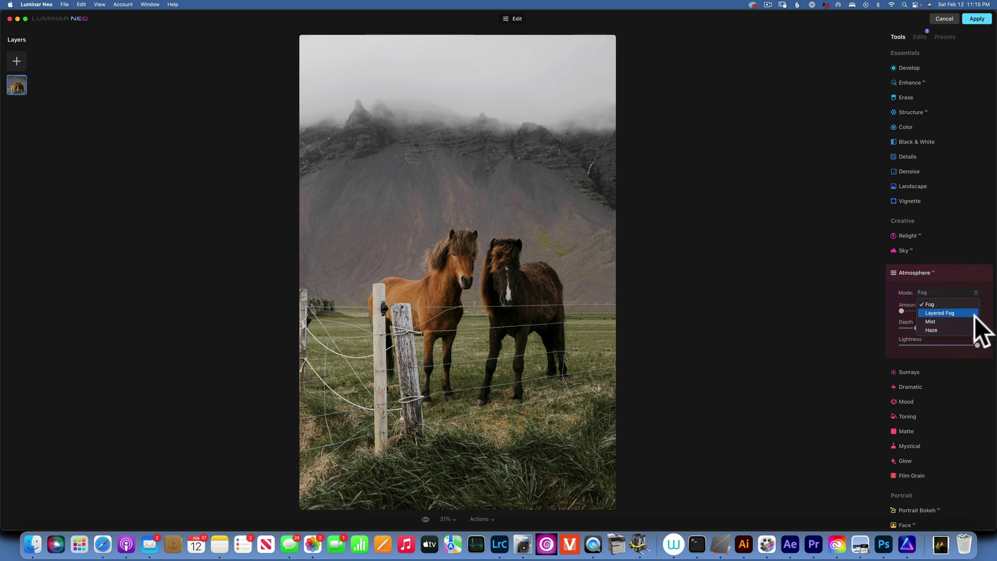
left_click(943, 302)
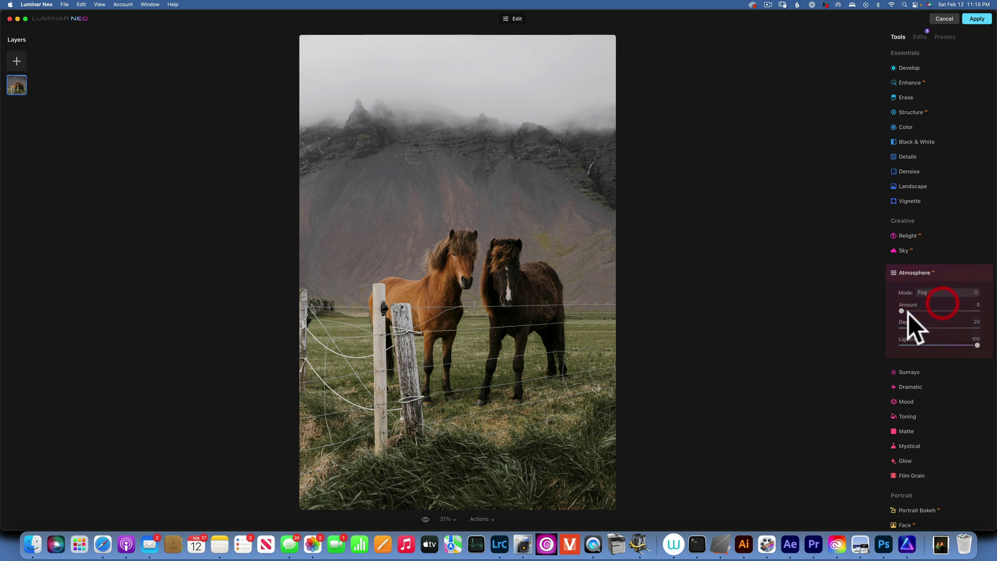
left_click_drag(900, 309, 970, 366)
left_click(924, 293)
left_click(936, 314)
left_click_drag(912, 327, 962, 325)
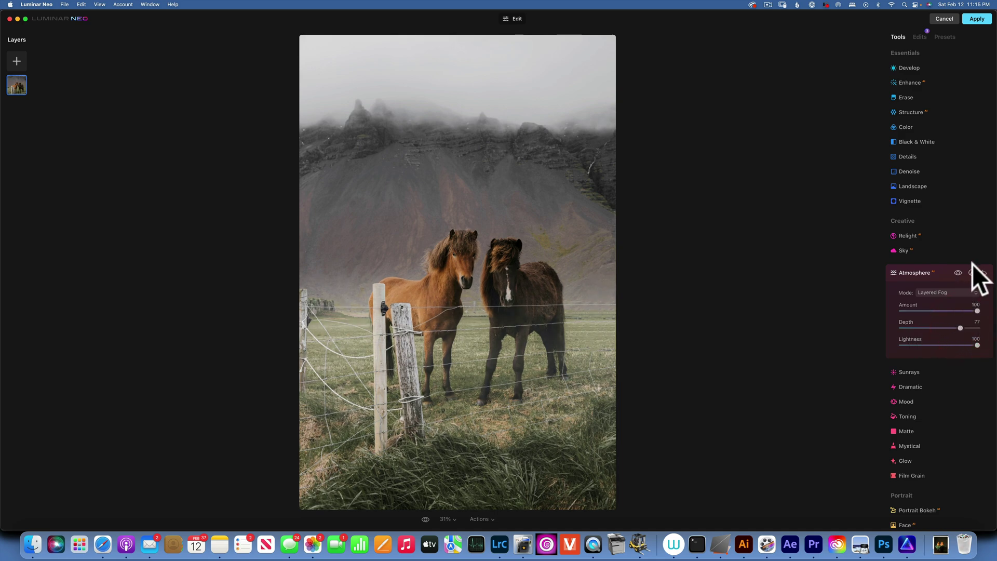
left_click(984, 272)
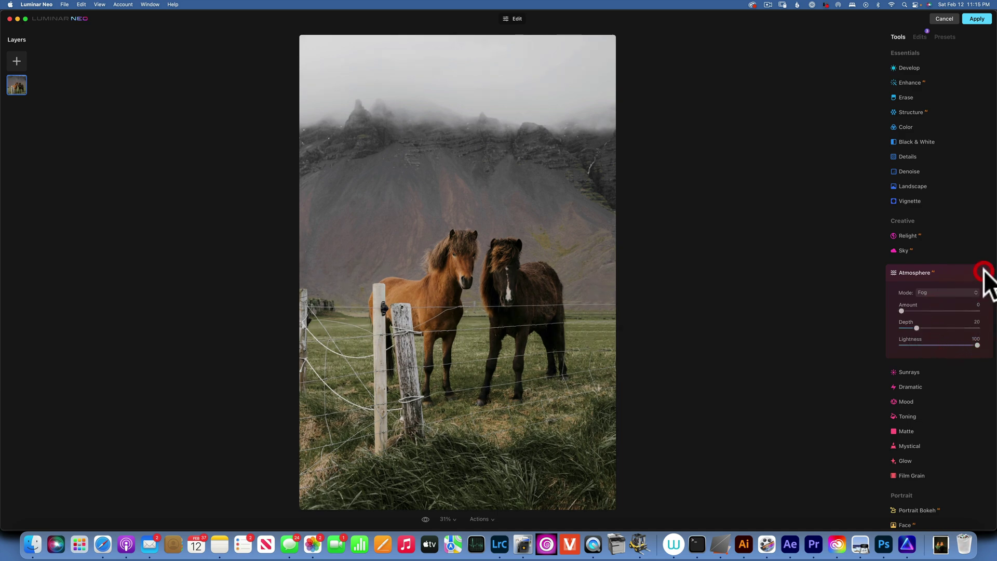
Add sun rays, place the sun centre between the horses, then reset Sunrays Amount to 0.
left_click(913, 372)
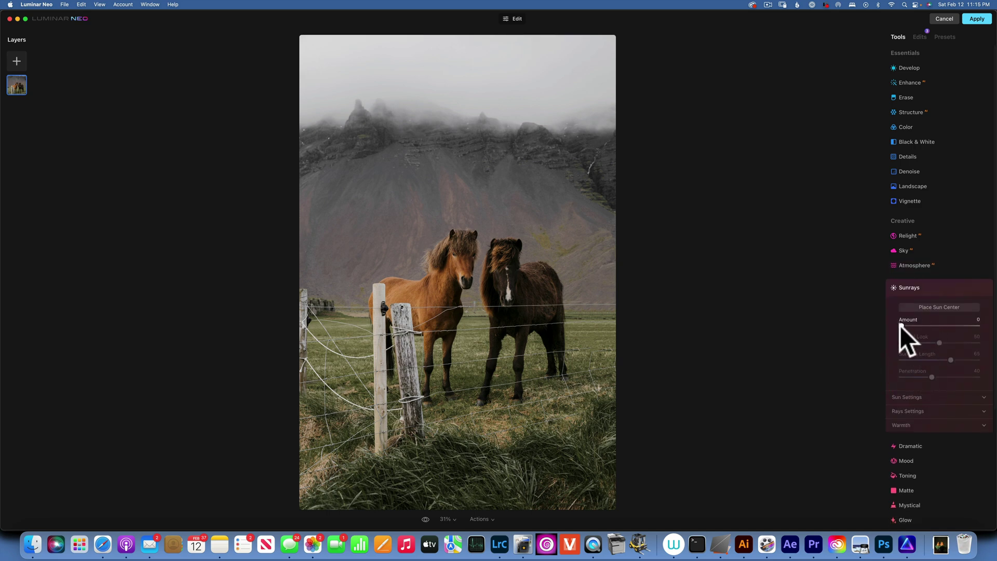
left_click_drag(901, 326, 949, 322)
left_click(940, 310)
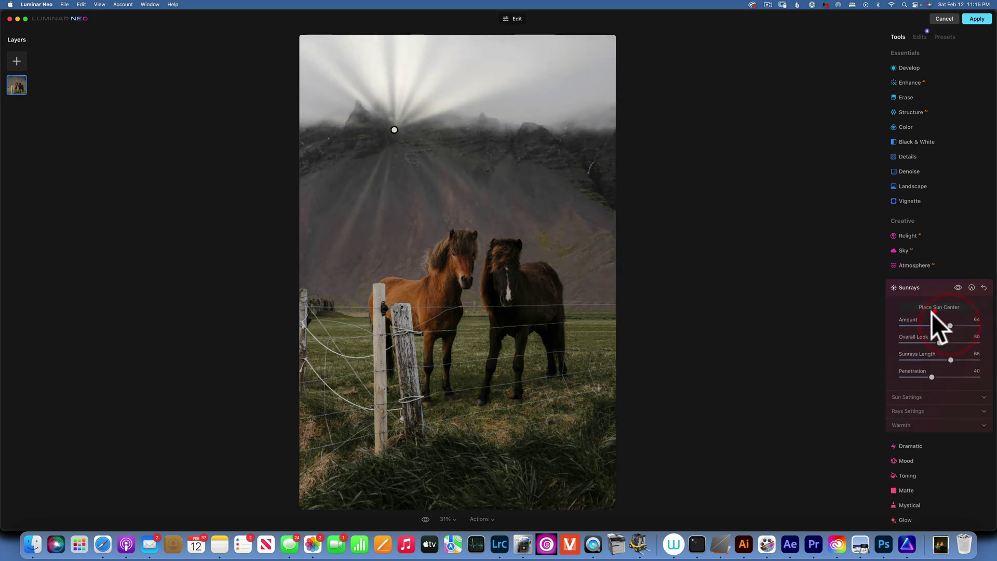
left_click(481, 257)
left_click_drag(394, 130, 478, 274)
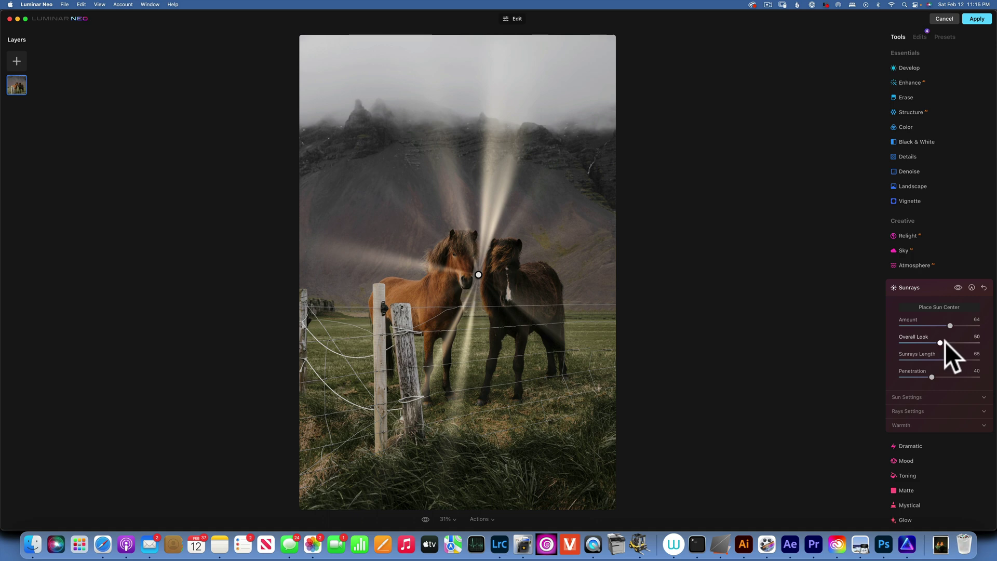
left_click_drag(945, 342, 925, 326)
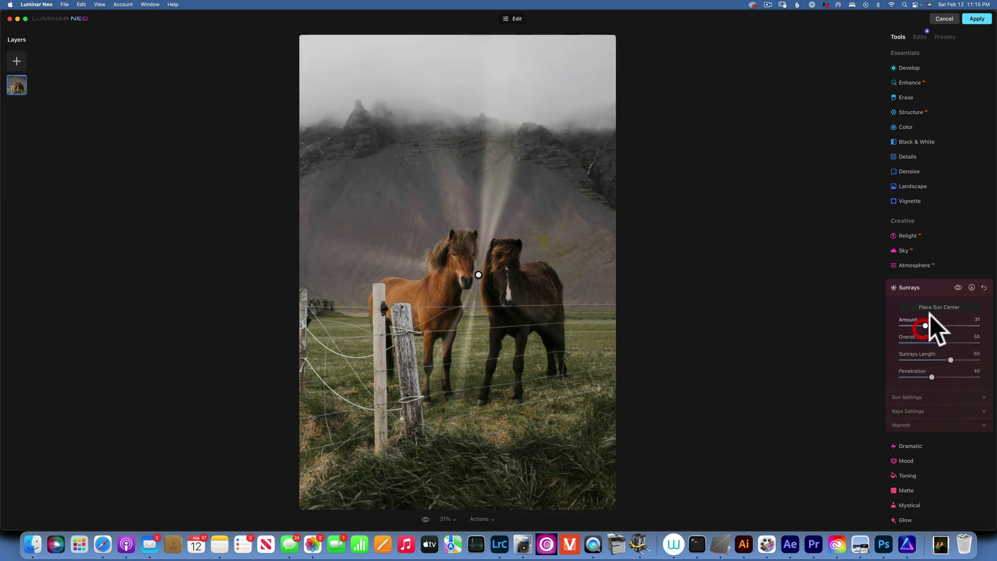
left_click(984, 288)
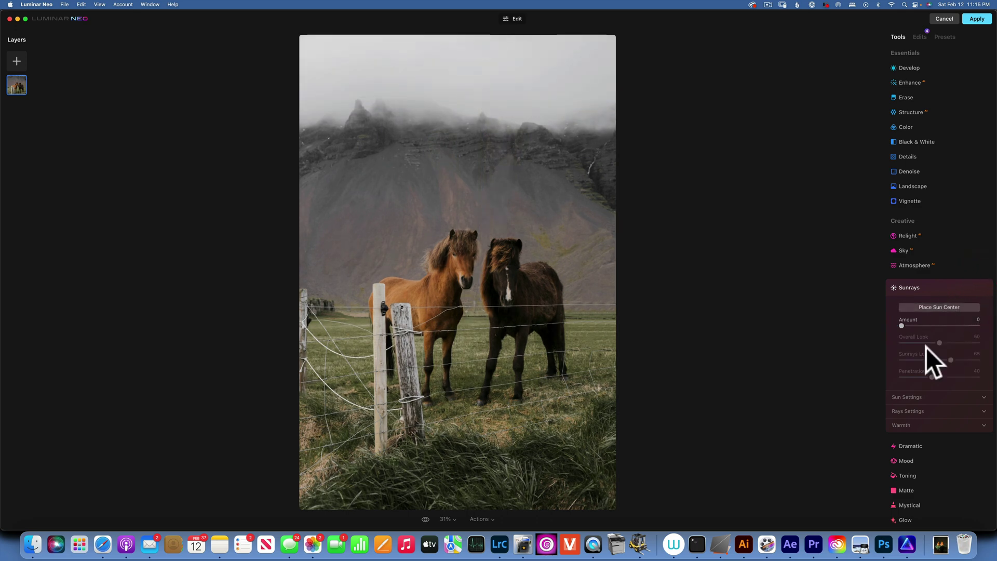
Try a Dramatic contrast boost on the horse photo, then reset Dramatic to 0.
left_click(915, 444)
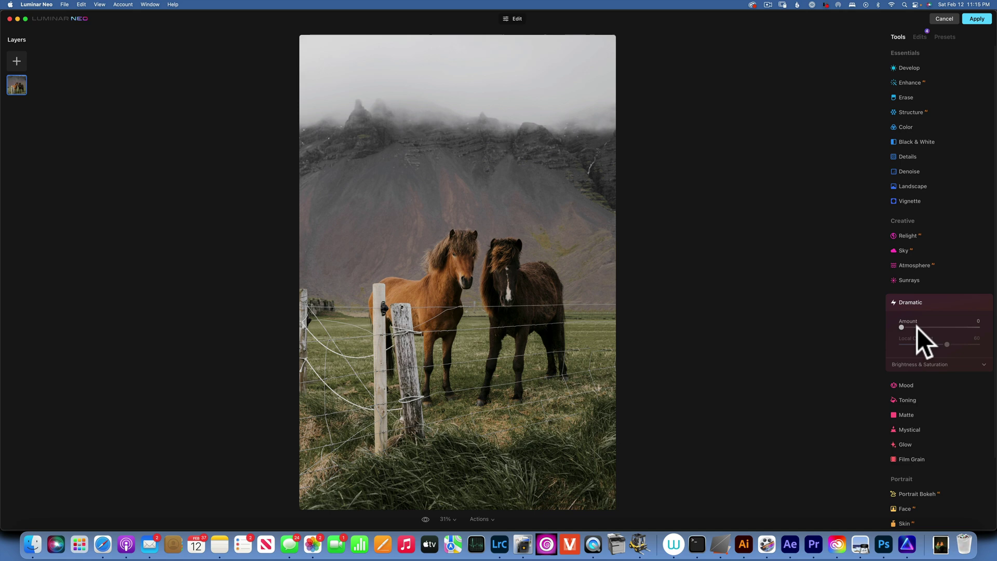
left_click_drag(901, 328, 962, 328)
double_click(968, 331)
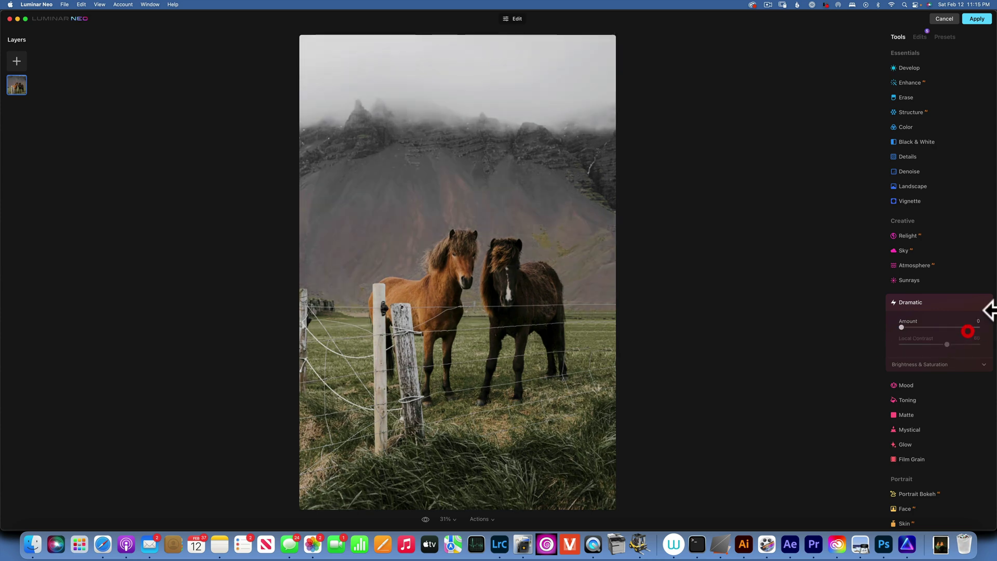
Preview the Palm Springs Mood look at strength 20, then reset Mood to no LUT.
left_click(915, 382)
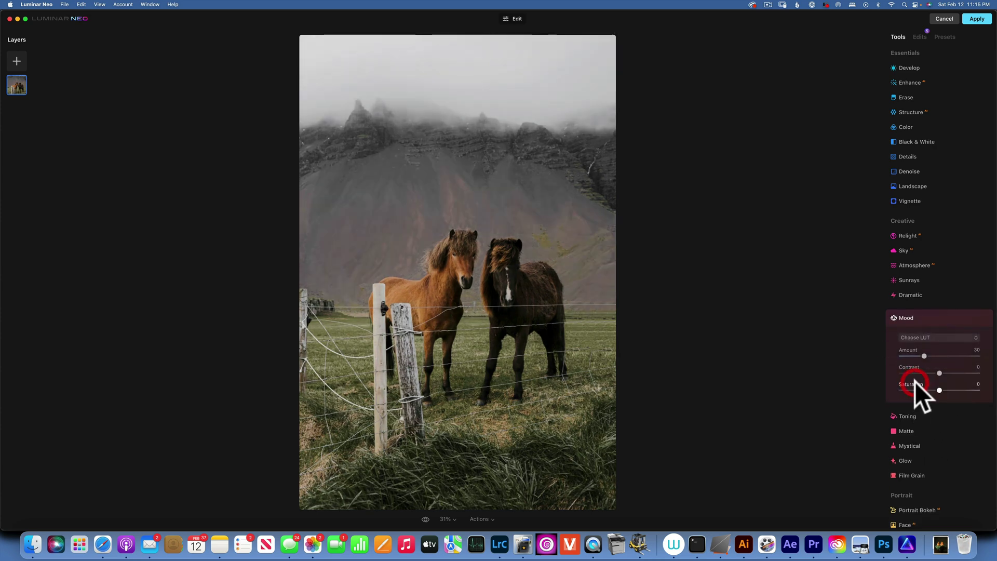
left_click(932, 336)
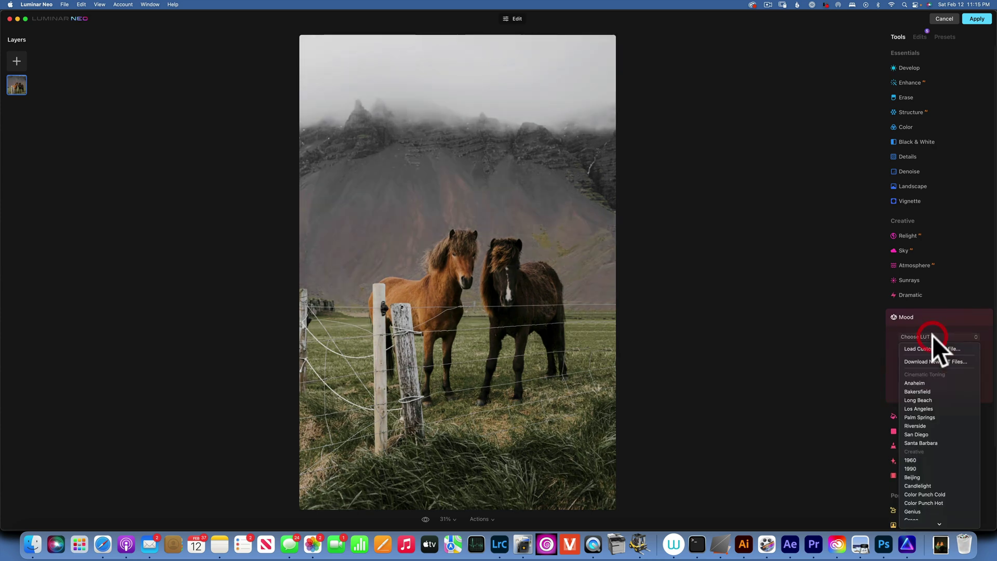
left_click(936, 417)
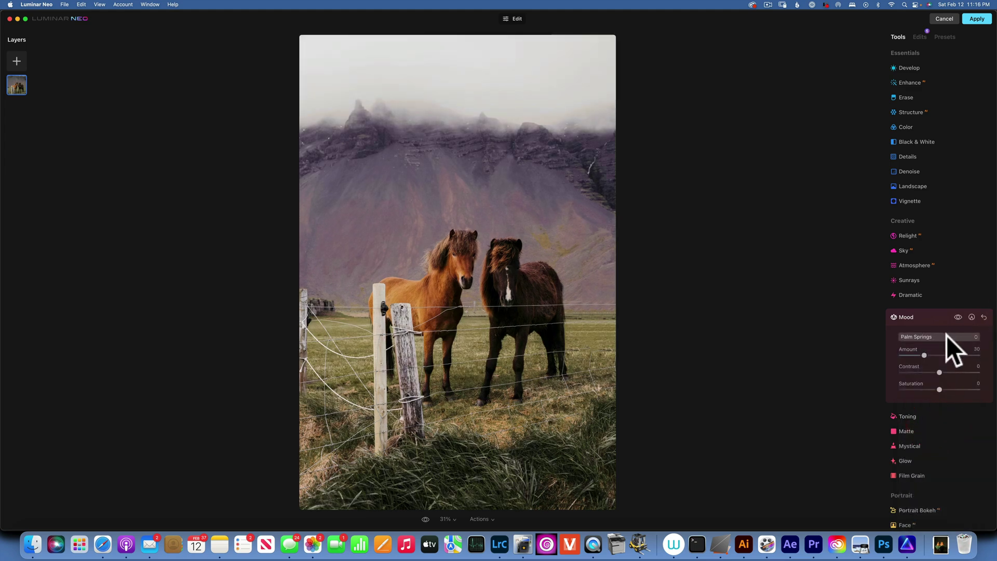
mouse_move(924, 354)
left_mouse_down()
mouse_move(961, 354)
mouse_move(918, 353)
left_mouse_up()
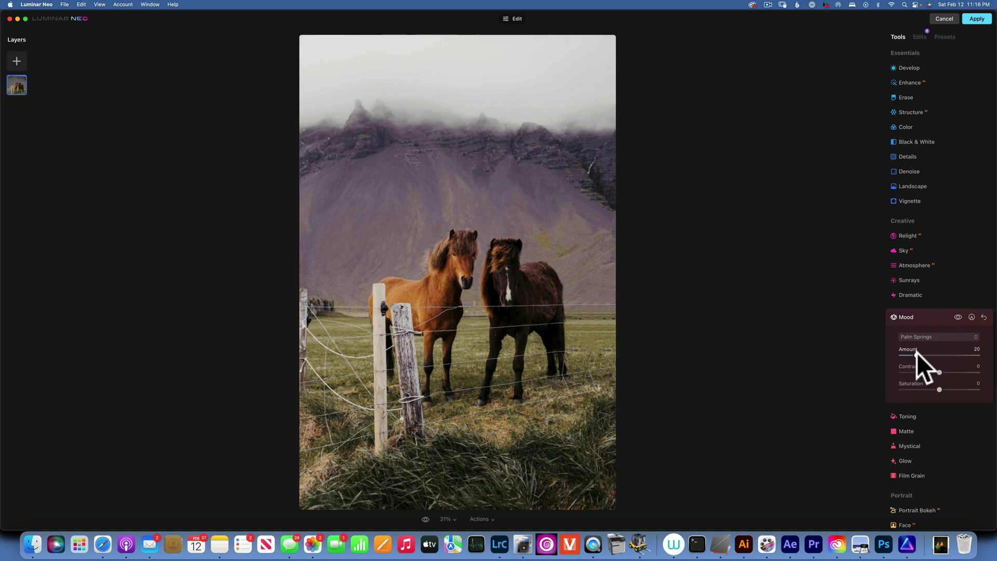
left_click(983, 317)
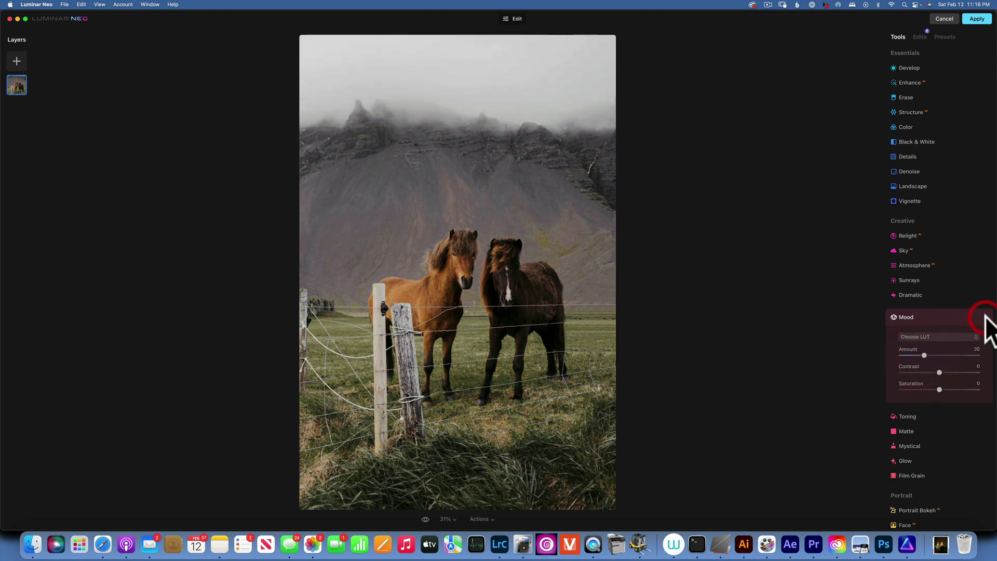
Try Toning highlight tints, from saturated pink toward yellow-green, then weaken the saturation.
left_click(908, 416)
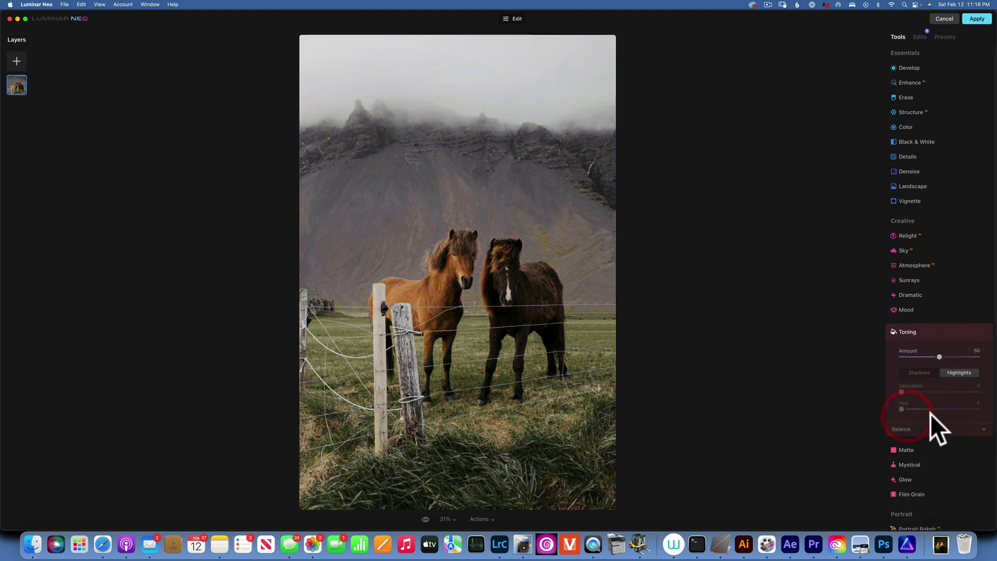
scroll(919, 383, "down", 3)
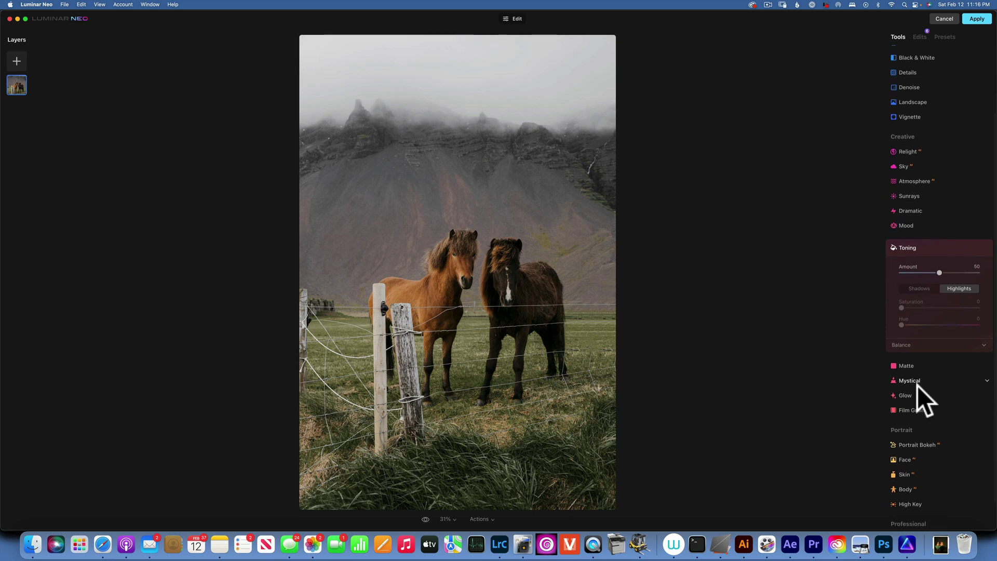
left_click(958, 289)
left_click(990, 313)
mouse_move(939, 272)
left_mouse_down()
mouse_move(994, 273)
mouse_move(934, 272)
left_mouse_up()
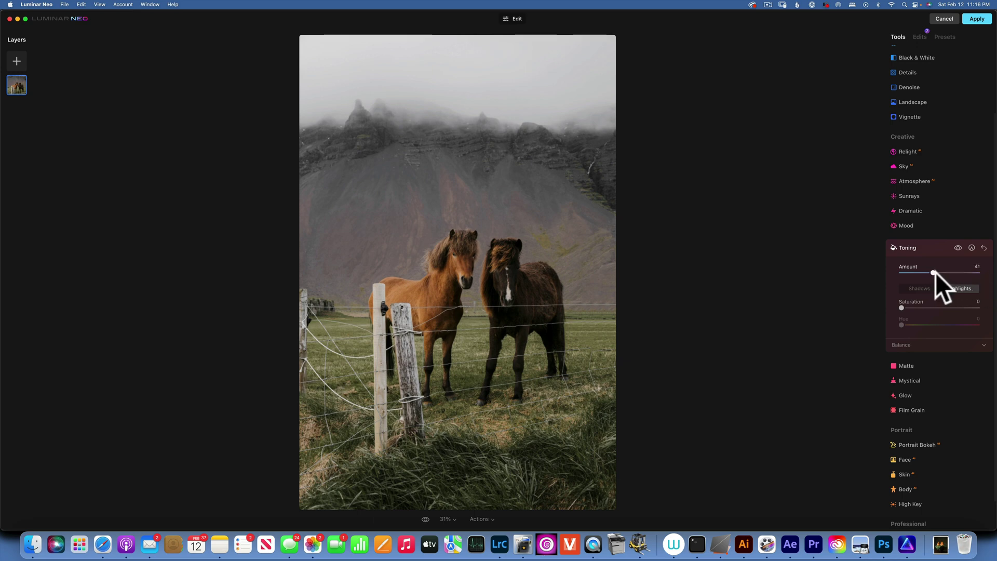
left_click(957, 288)
left_click_drag(901, 308, 978, 308)
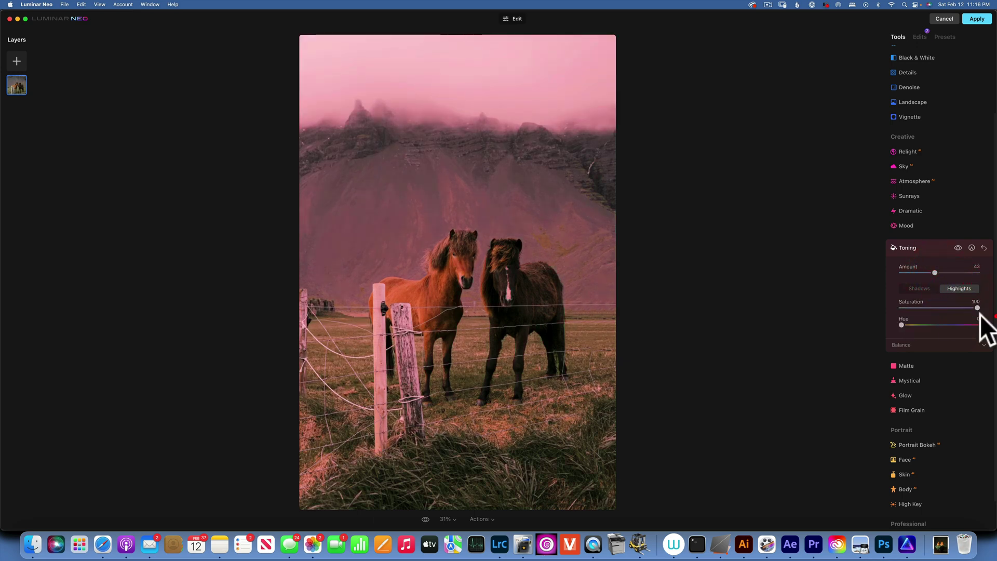
left_click_drag(901, 324, 923, 325)
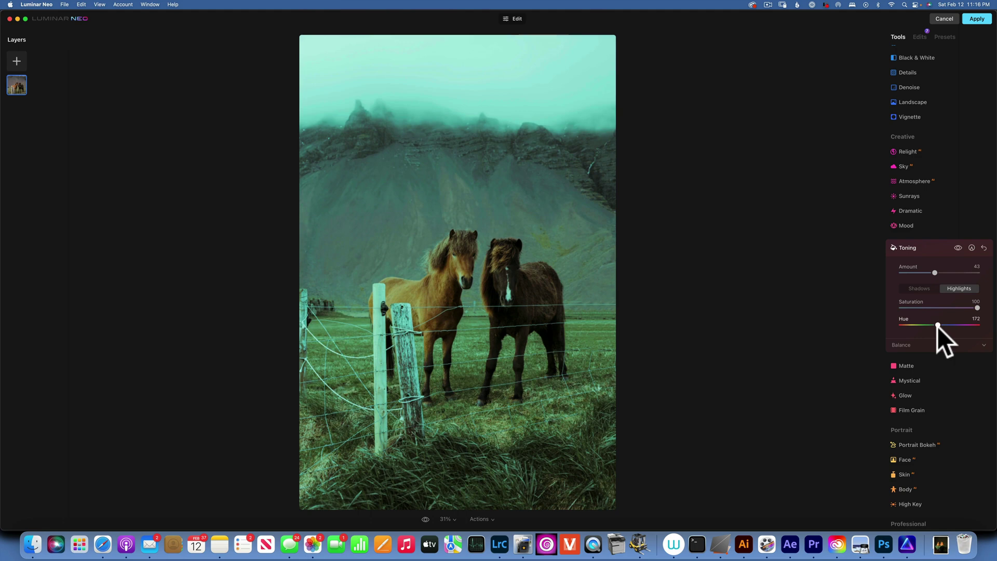
left_click_drag(937, 326, 918, 326)
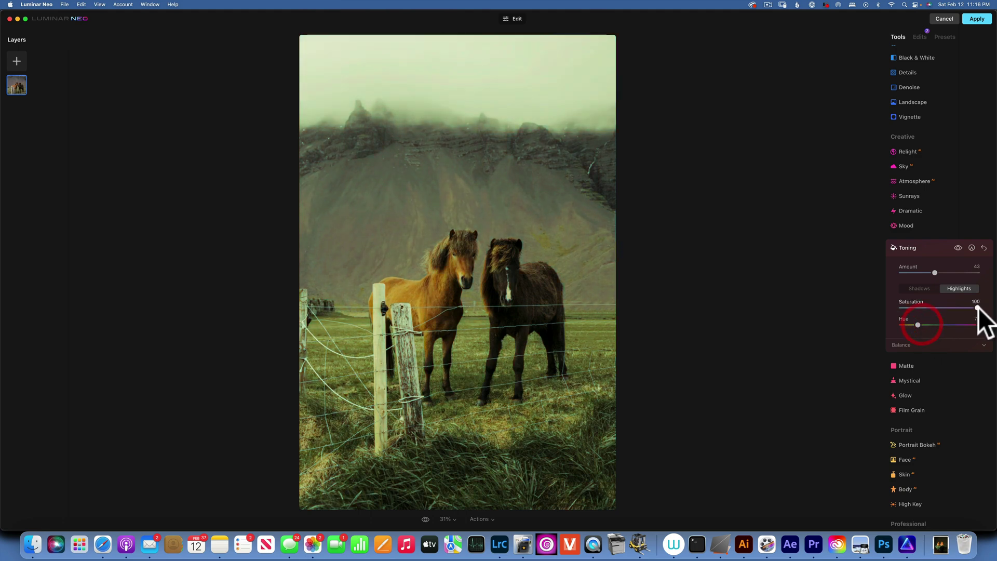
left_click_drag(977, 307, 930, 306)
Test a saturated teal-blue shadow tint, reset all Toning to defaults, and expand Matte.
left_click(919, 287)
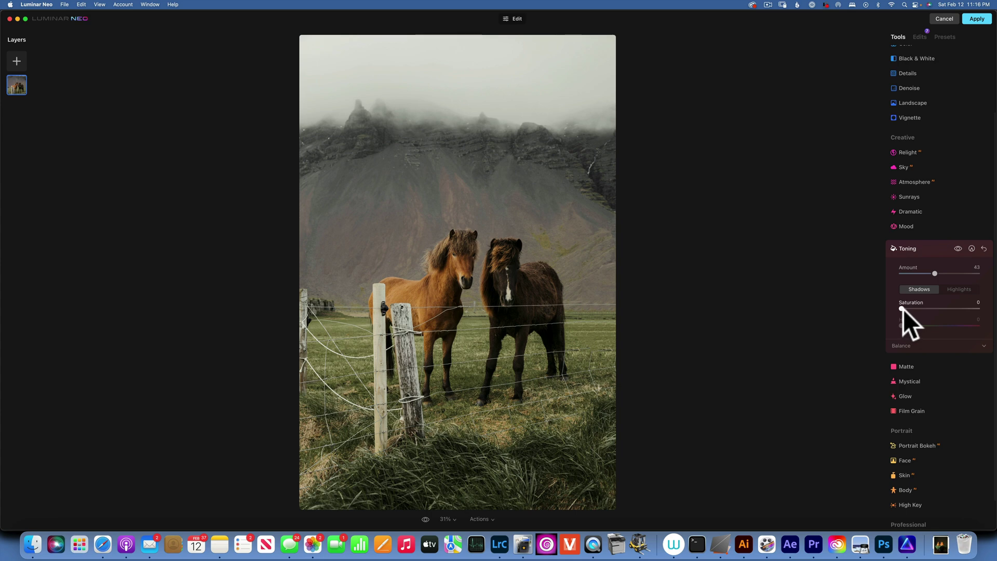
left_click_drag(903, 309, 979, 309)
left_click_drag(901, 326, 919, 310)
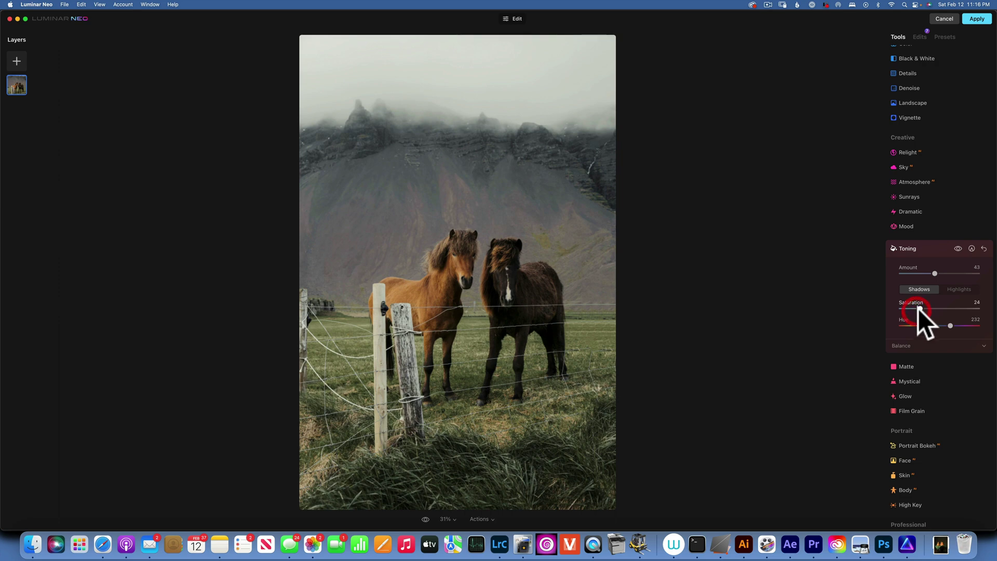
left_click(958, 247)
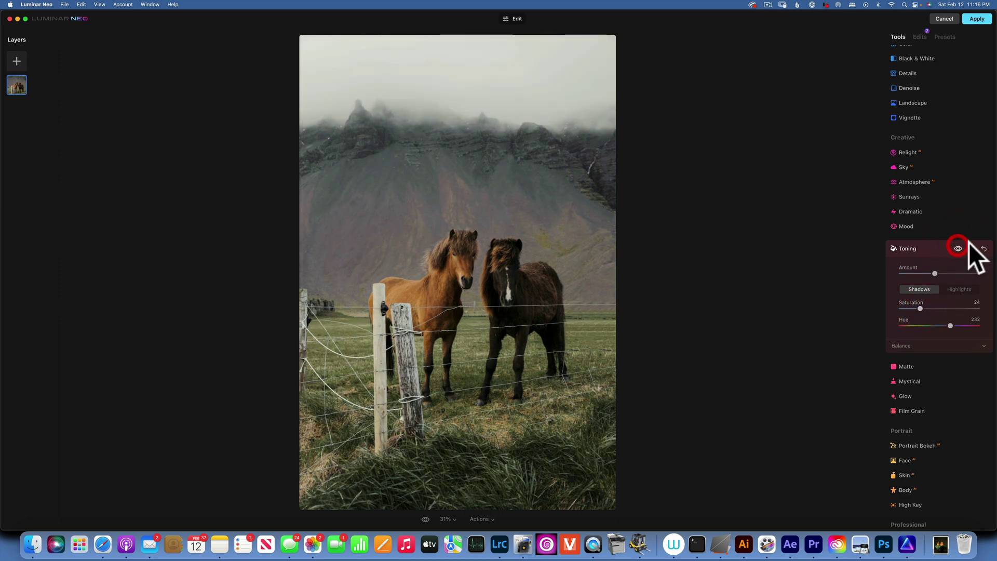
left_click(983, 248)
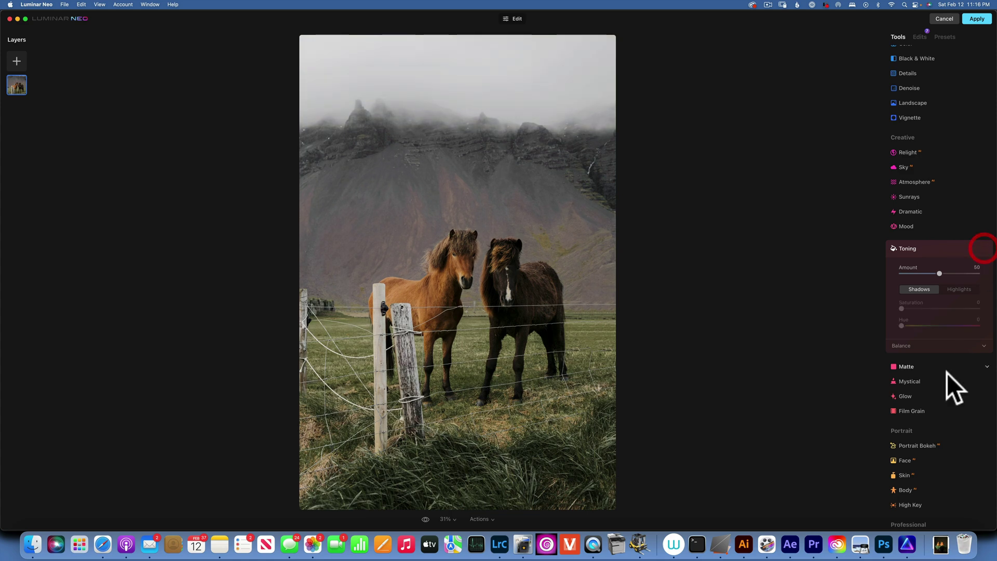
left_click(910, 366)
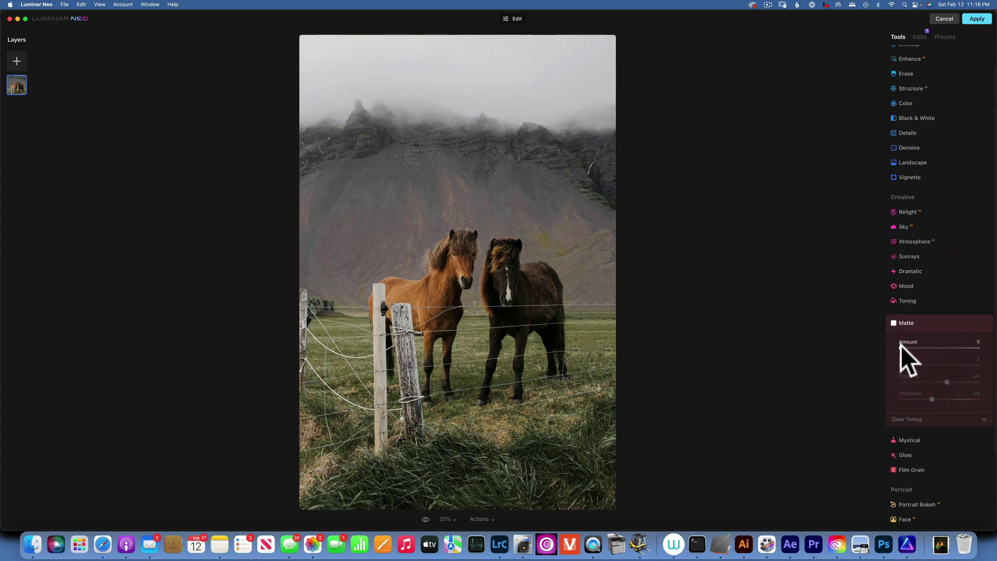
Preview a faded Matte look and a misty Mystical look, resetting both Amounts to 0.
left_click_drag(901, 345, 960, 349)
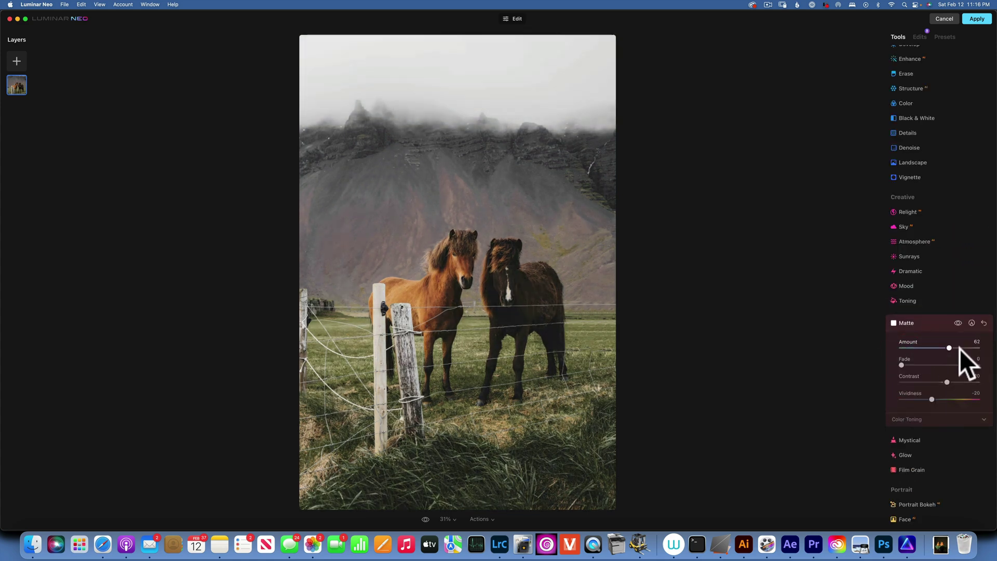
double_click(959, 349)
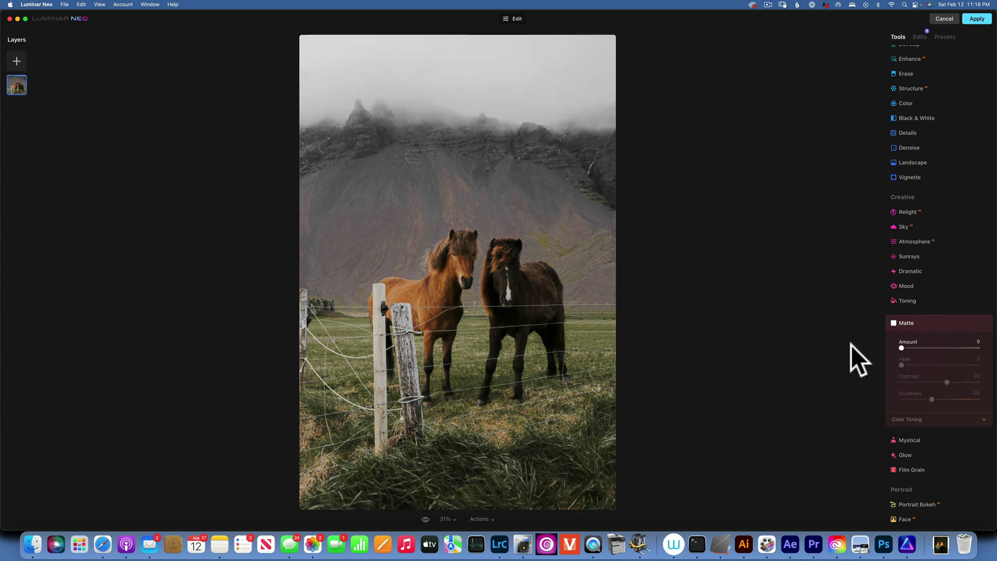
left_click(918, 439)
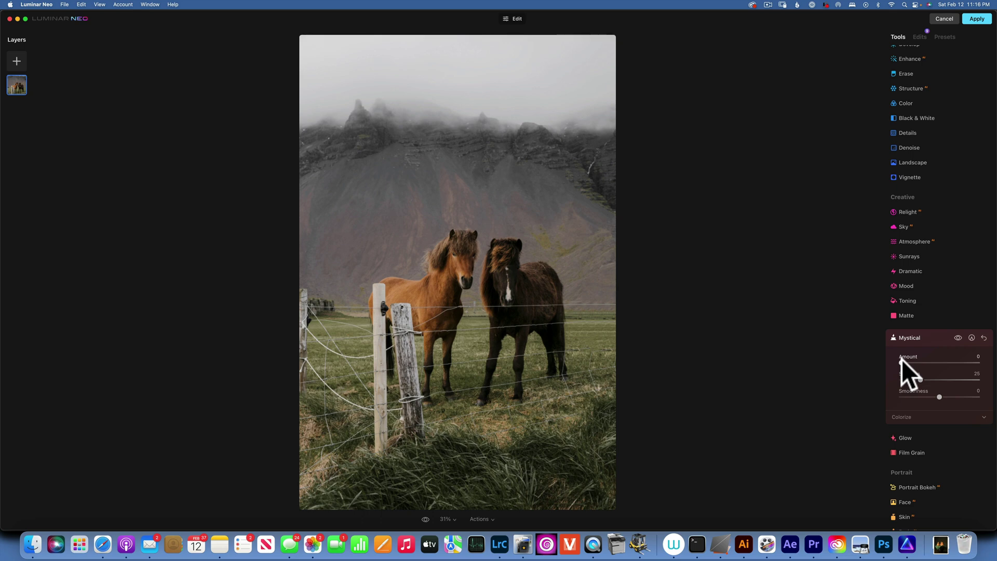
left_click_drag(902, 359, 945, 364)
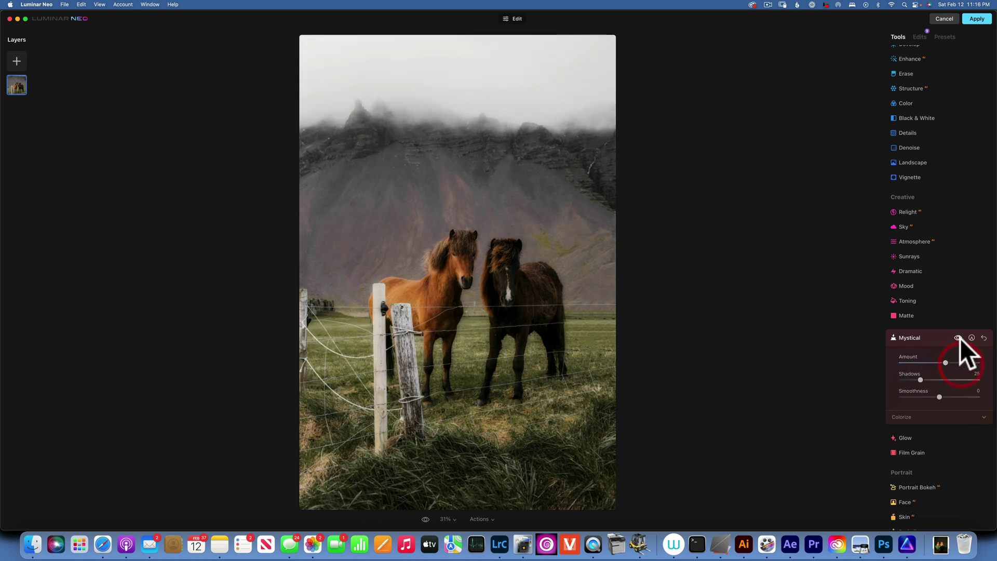
left_click(958, 337)
left_click(958, 338)
left_click(983, 338)
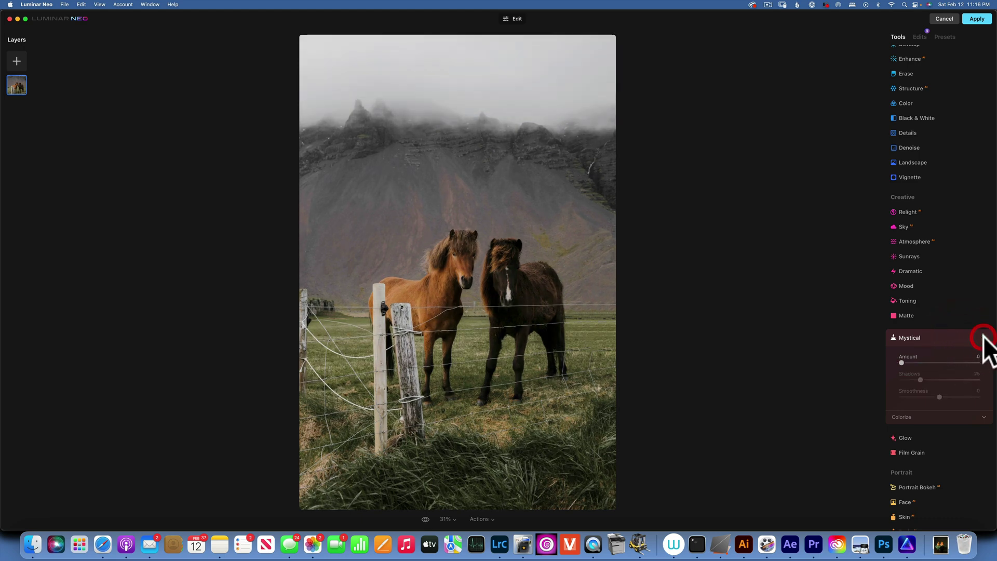
Try the Orton Effect glow at Amount 47, then reset Glow to Soft Focus at 0.
left_click(906, 437)
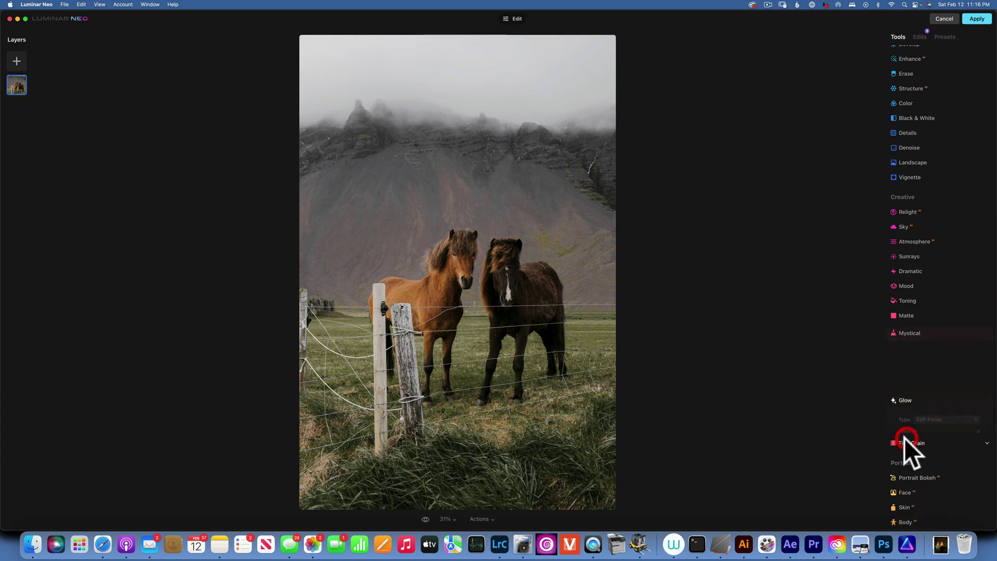
left_click(951, 369)
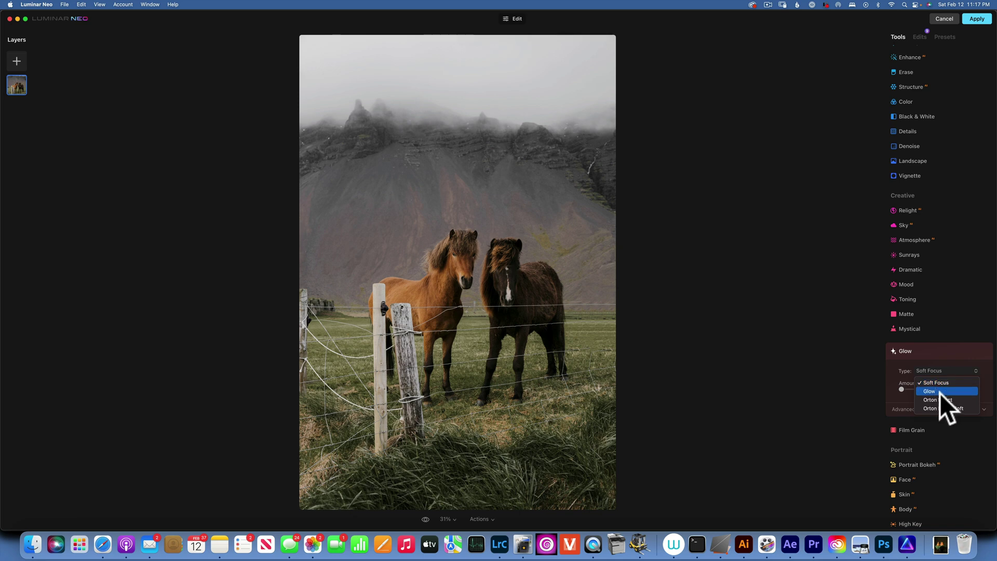
left_click(949, 400)
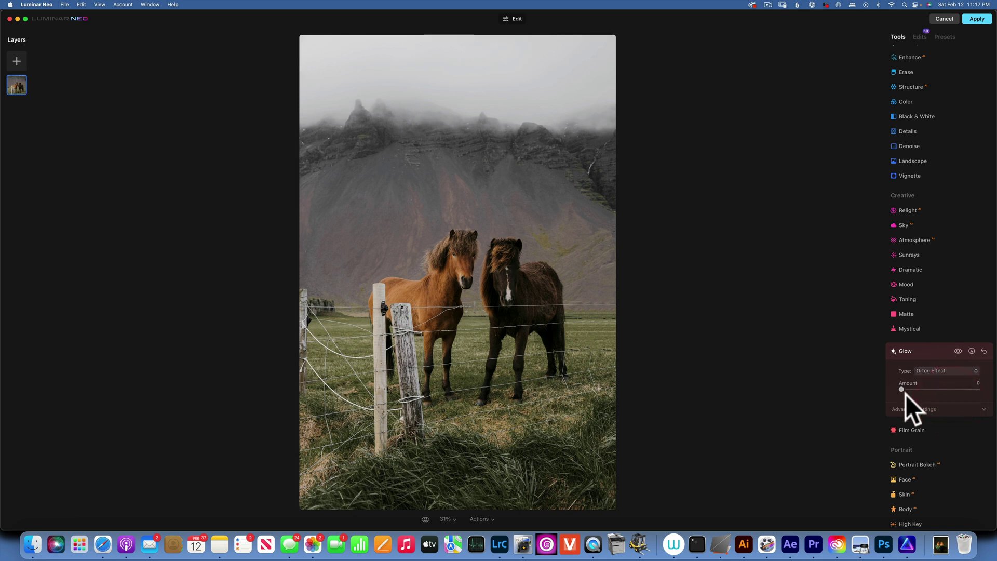
left_click_drag(903, 388, 943, 388)
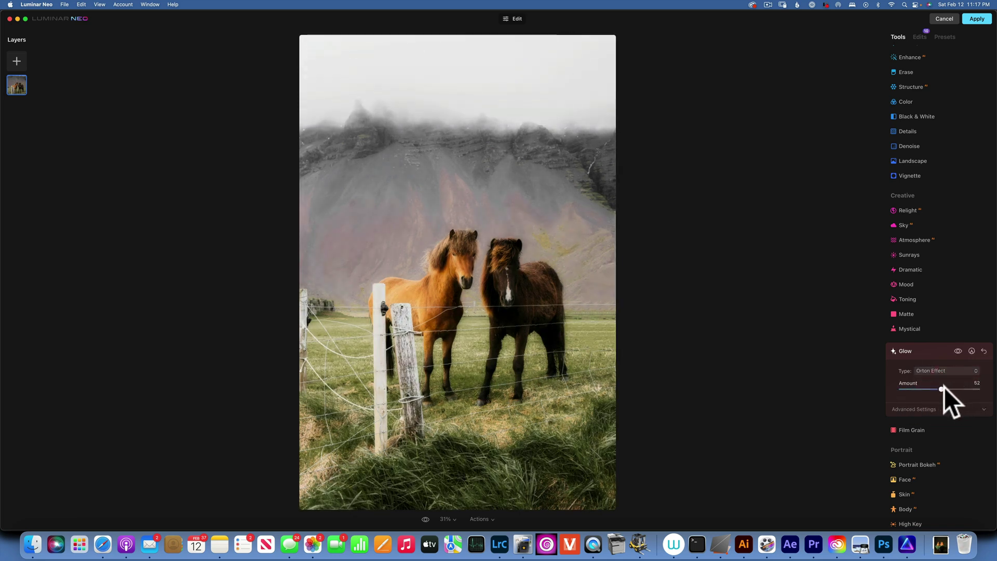
left_click(984, 350)
scroll(915, 426, "down", 2)
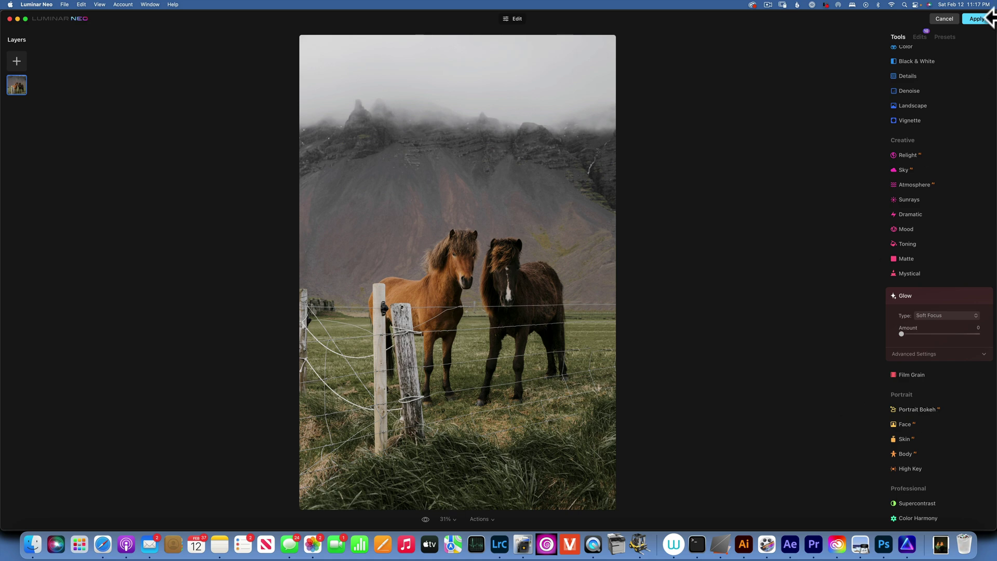
Discard the horse photo's edits, quit the plugin, and switch to the café portrait document.
left_click(944, 19)
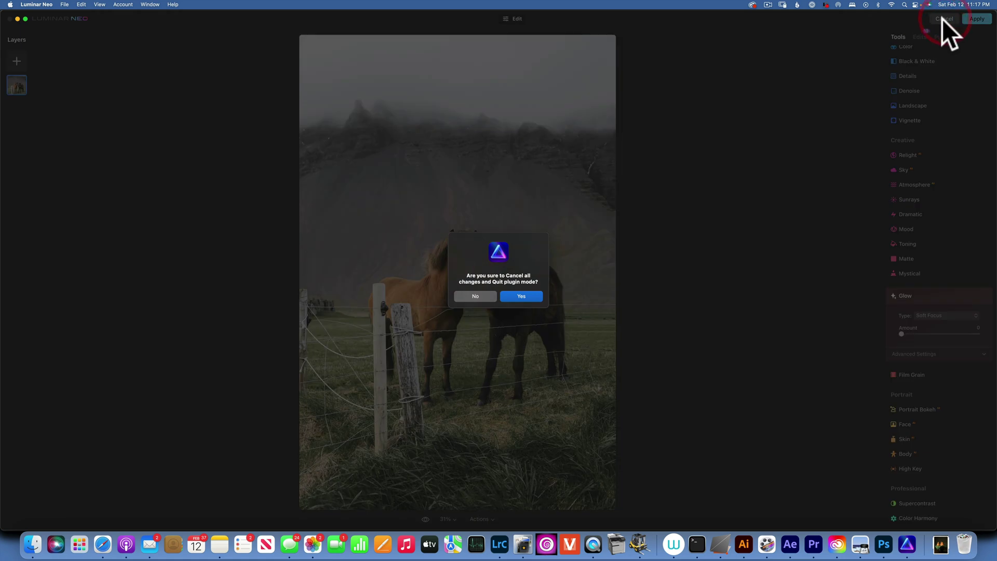
left_click(541, 293)
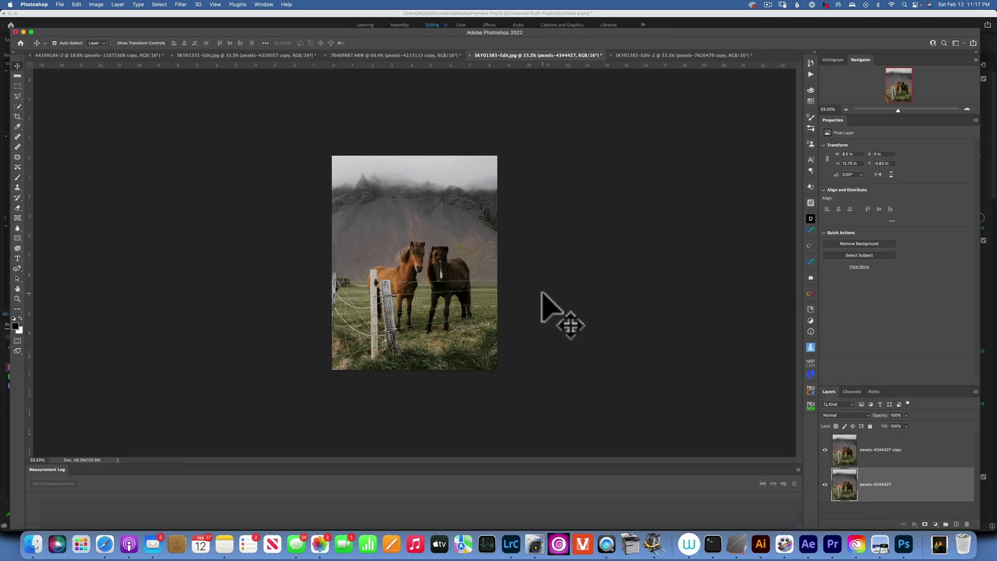
left_click(222, 55)
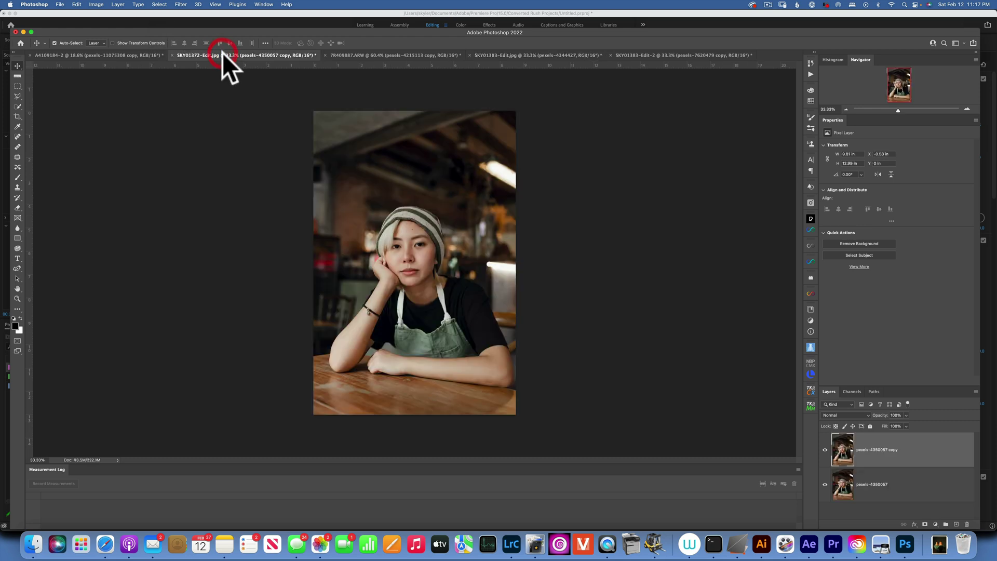
Launch Luminar Neo on the café portrait via Filter > Skylum Software.
left_click(181, 4)
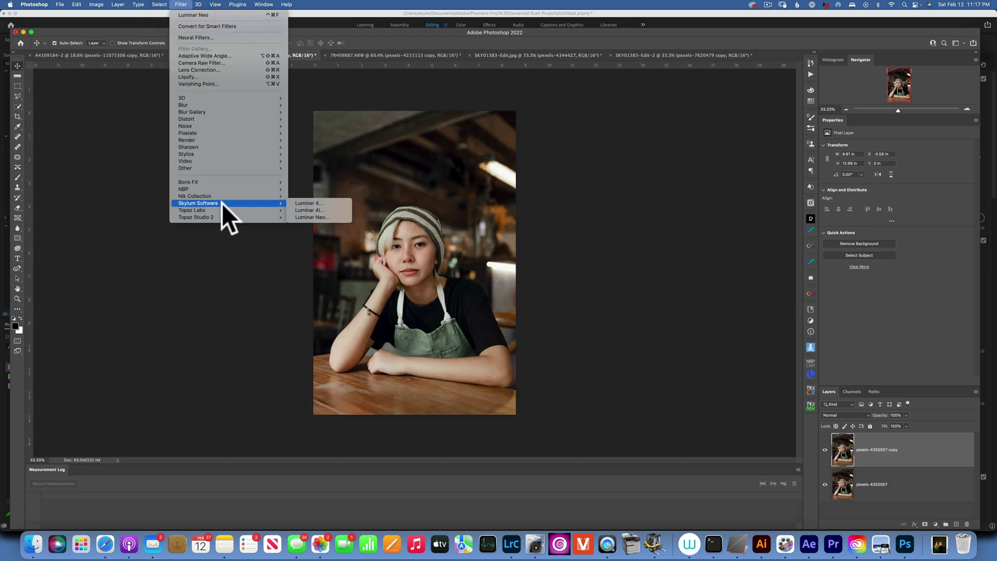
left_click(328, 204)
left_click(181, 4)
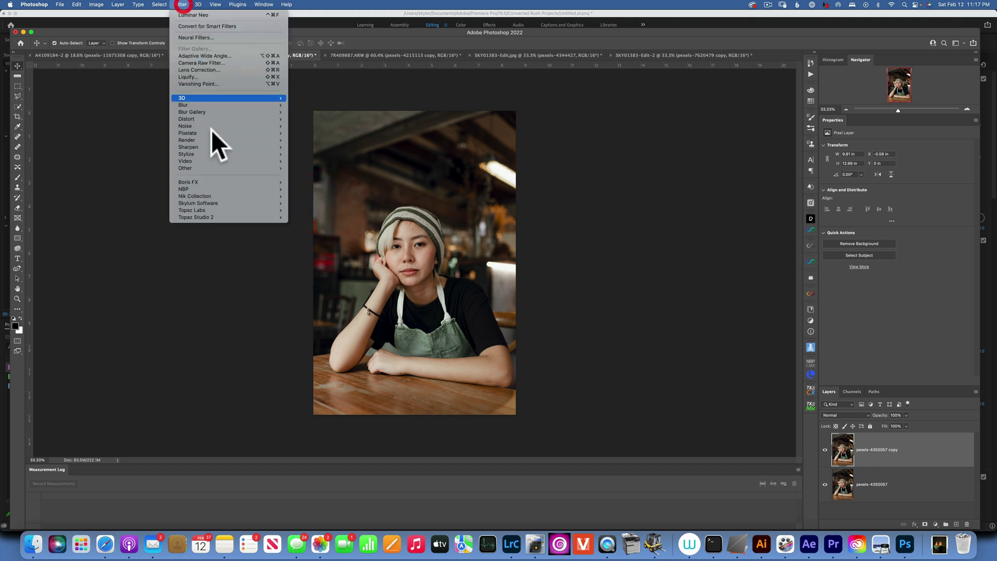
mouse_move(245, 202)
left_click(338, 216)
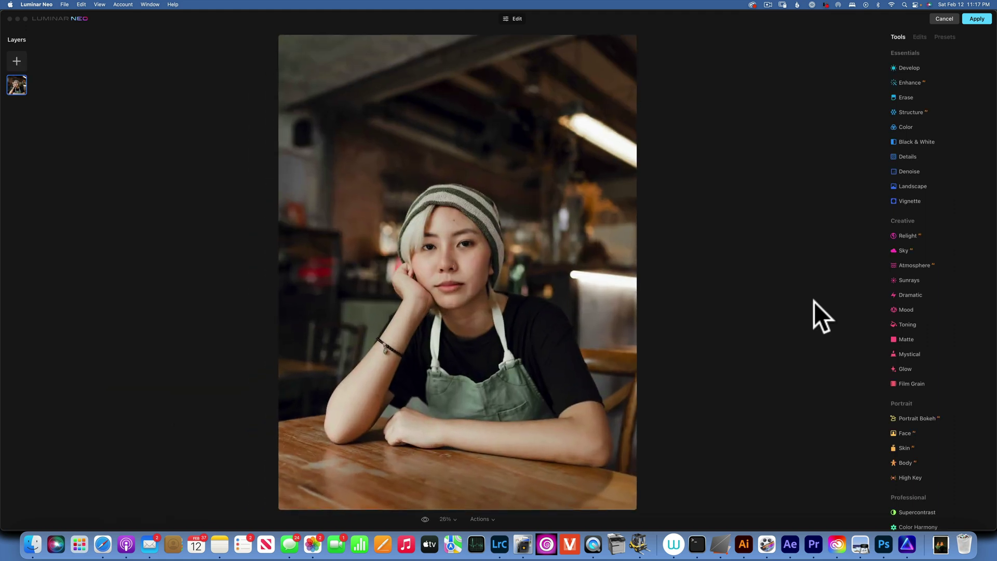
left_click(933, 419)
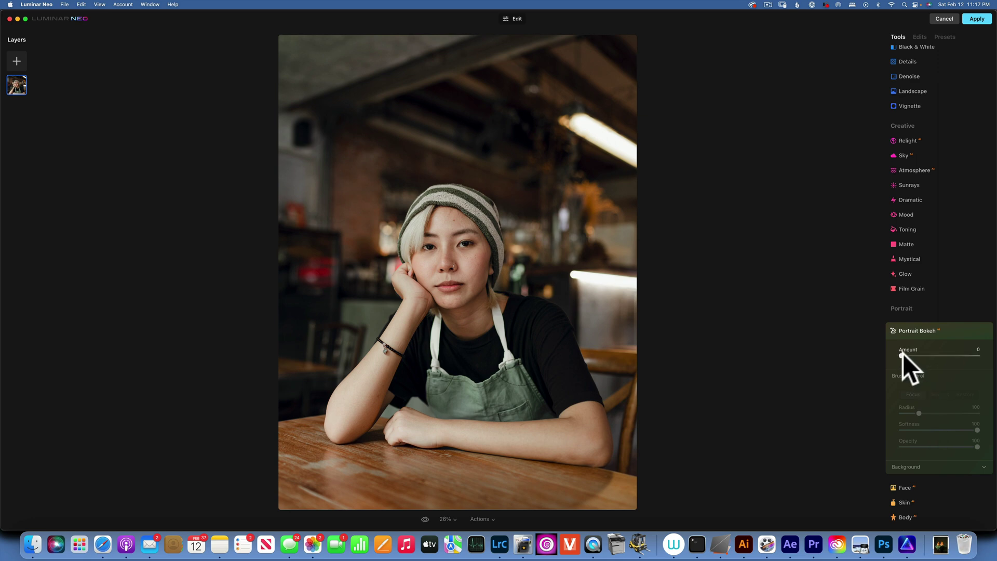
left_click_drag(902, 355, 989, 362)
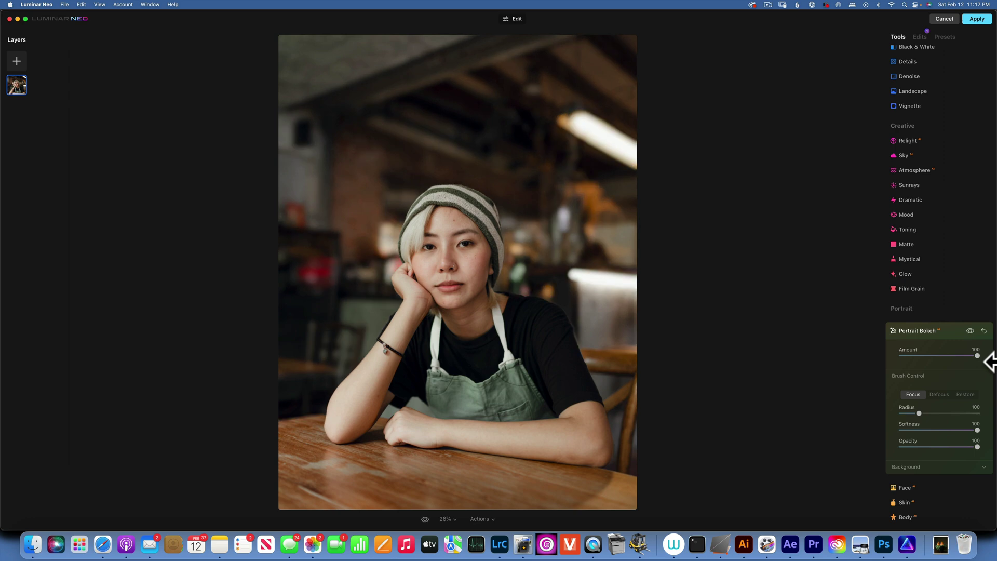
left_click(970, 330)
left_click(969, 330)
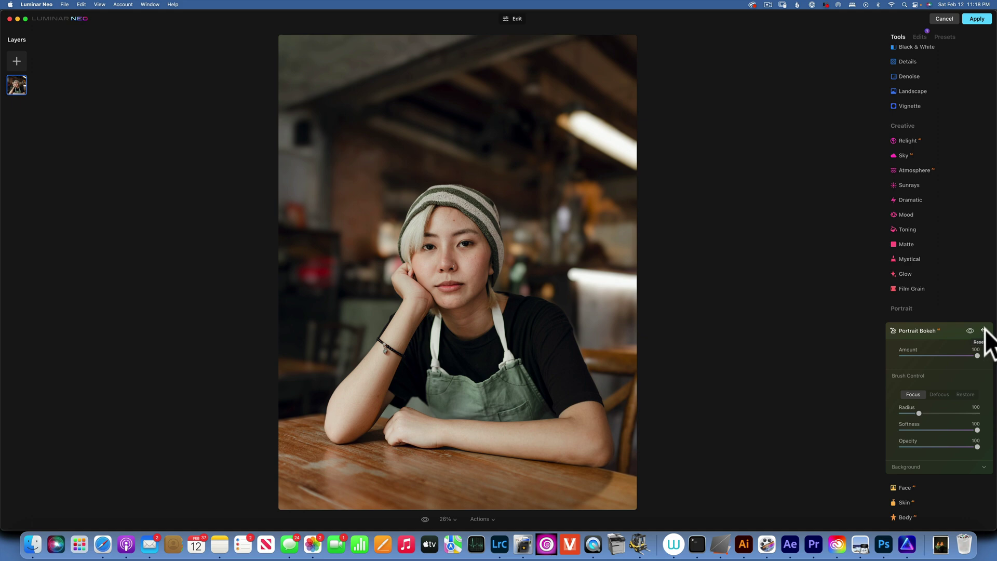
left_click(983, 330)
scroll(970, 335, "down", 2)
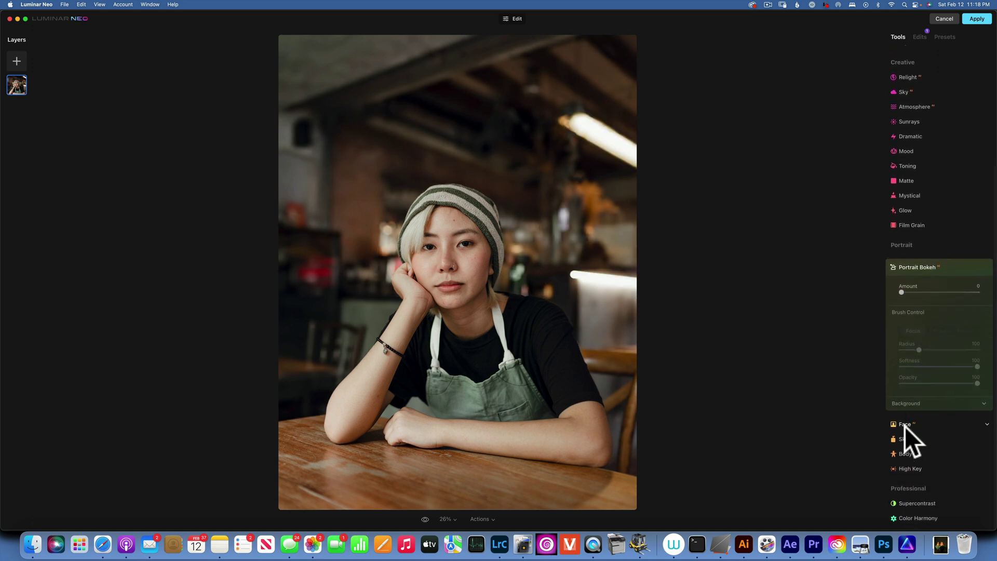
Try Face Light at 18 and Slim Face, compare, then reset the Face sliders to 0.
left_click(986, 424)
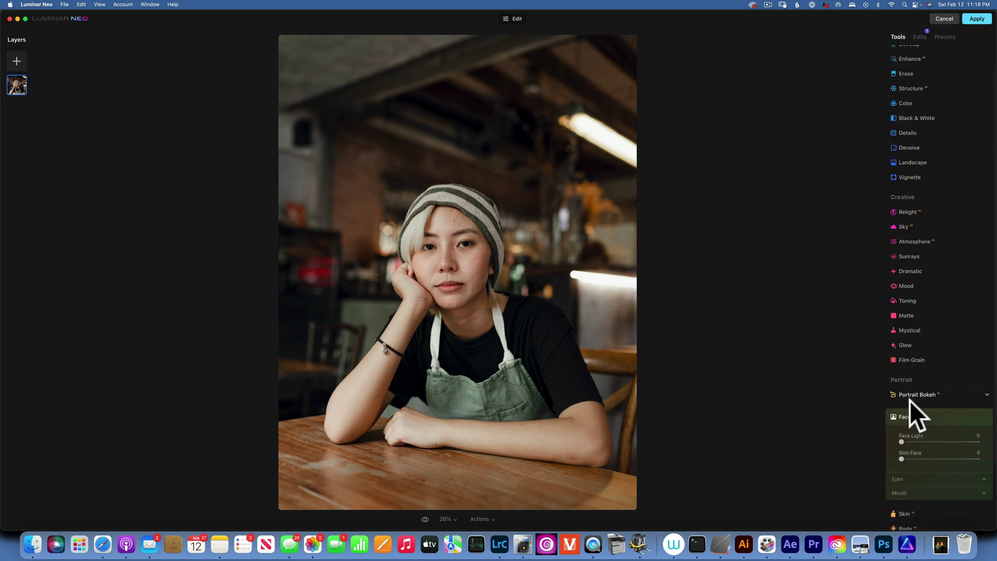
scroll(910, 401, "down", 5)
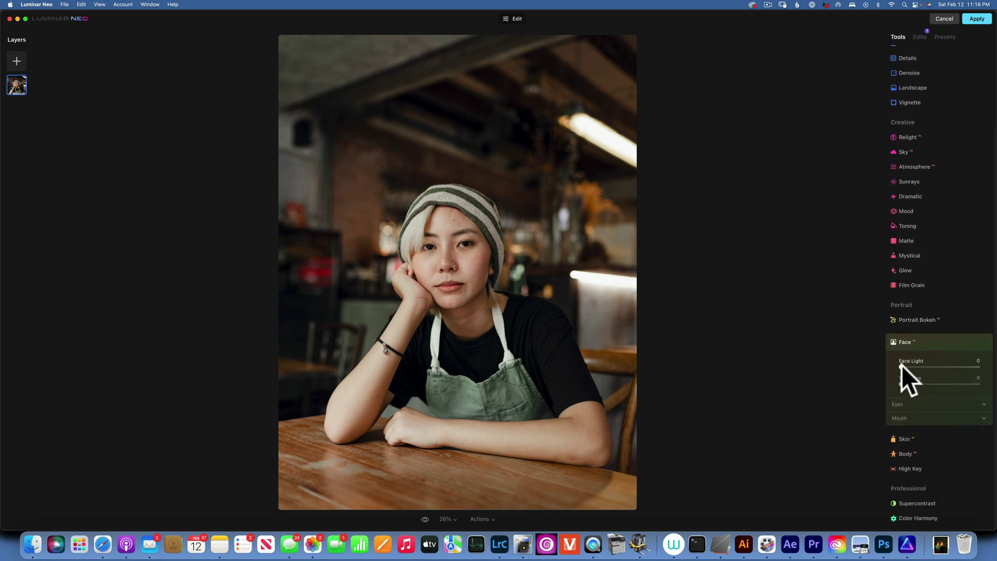
left_click_drag(902, 366, 926, 357)
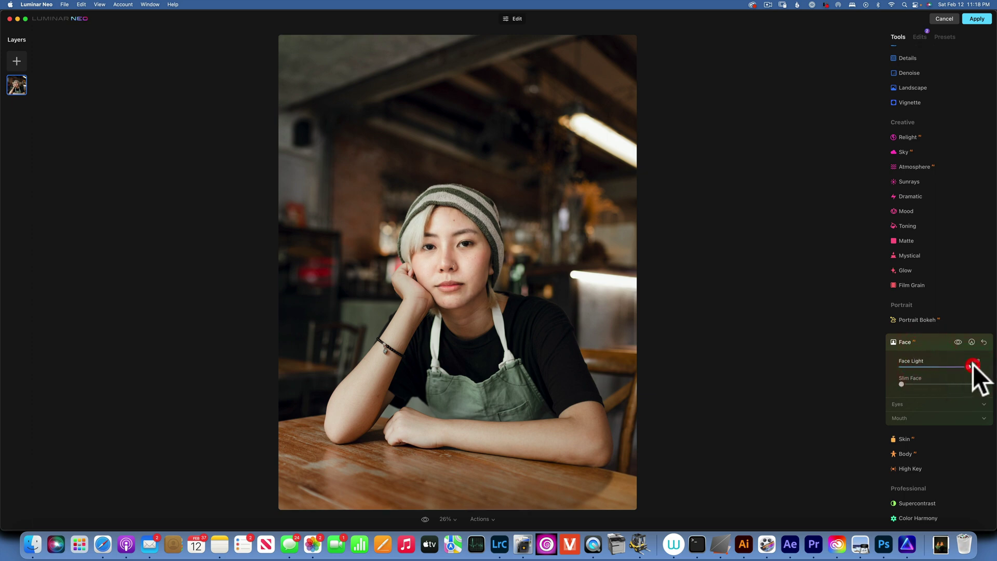
left_click_drag(929, 366, 989, 374)
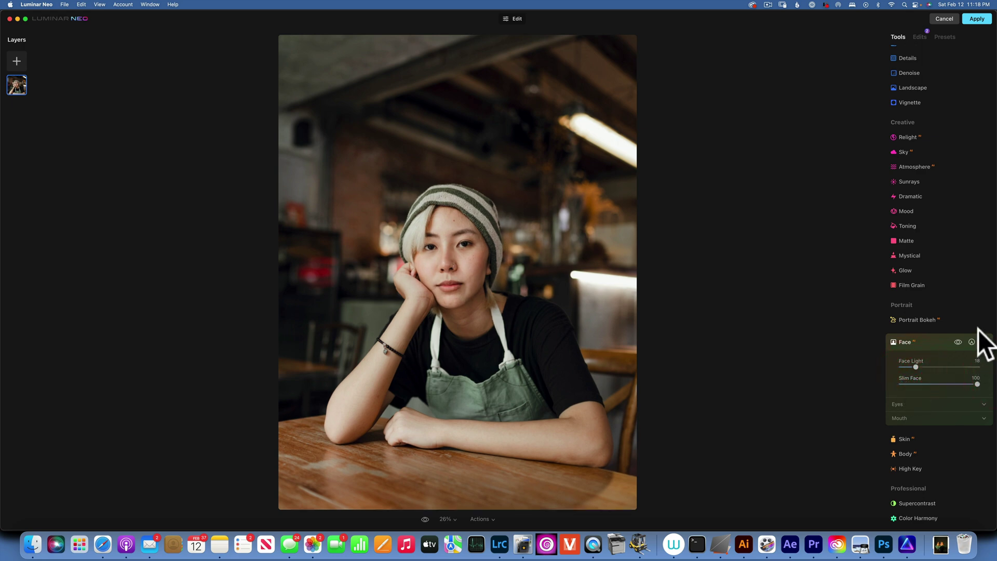
left_click(958, 340)
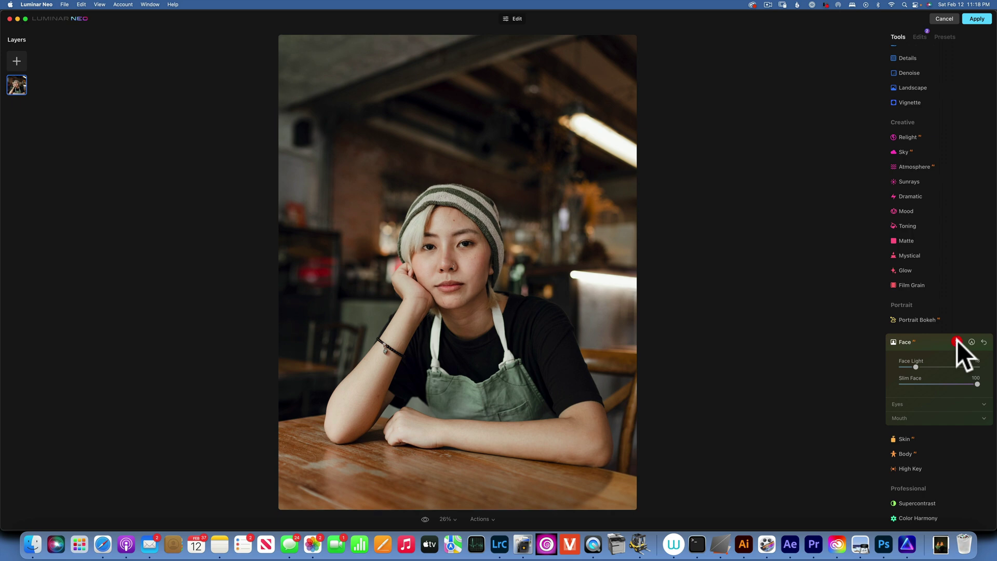
left_click(983, 342)
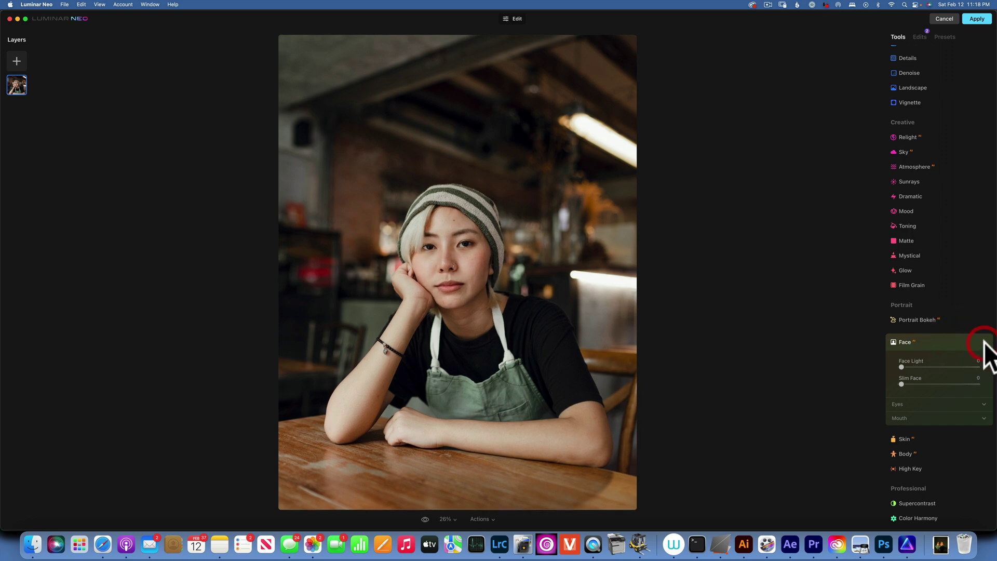
scroll(916, 356, "down", 1)
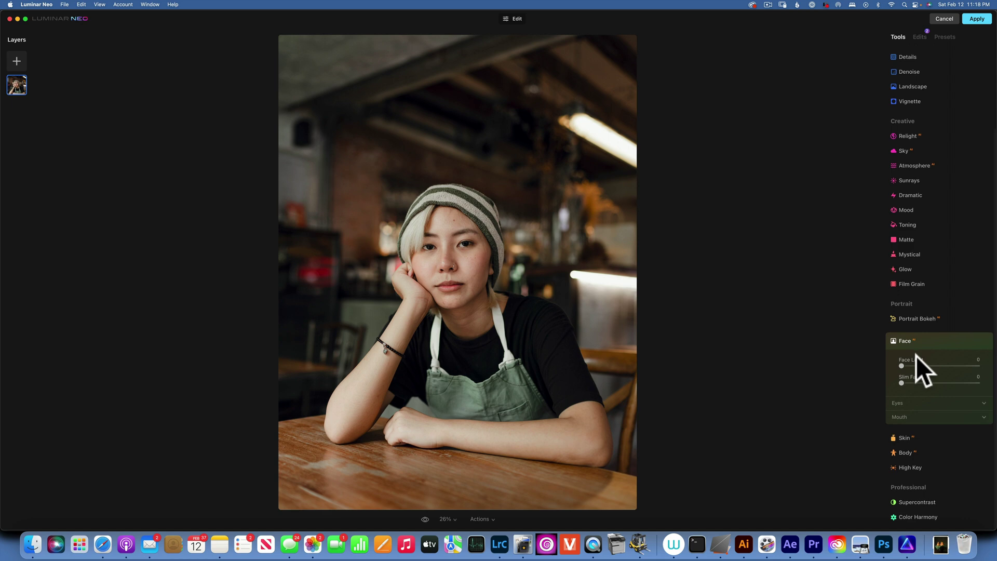
Expand Skin and view the woman's face at 100% zoom.
left_click(912, 438)
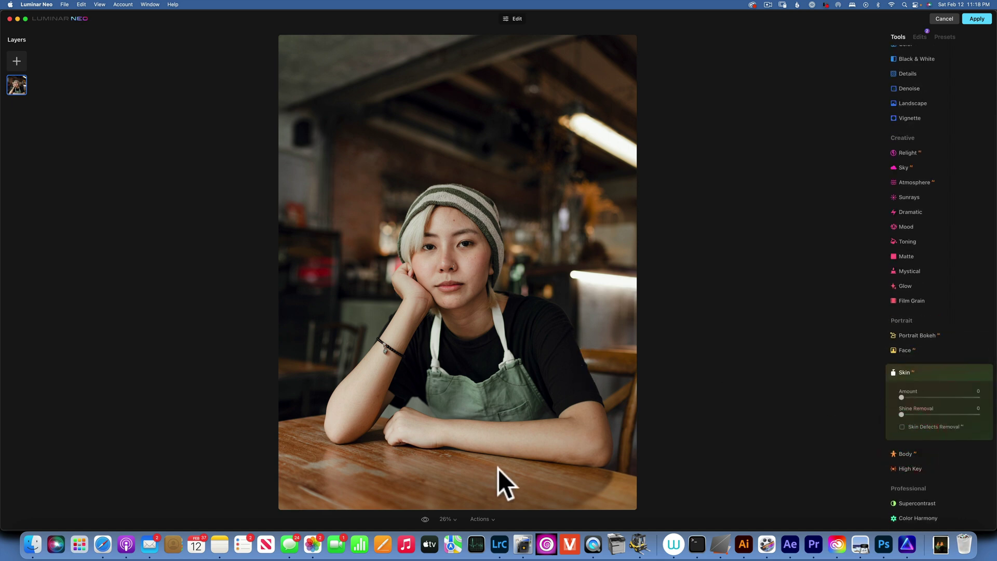
left_click(452, 518)
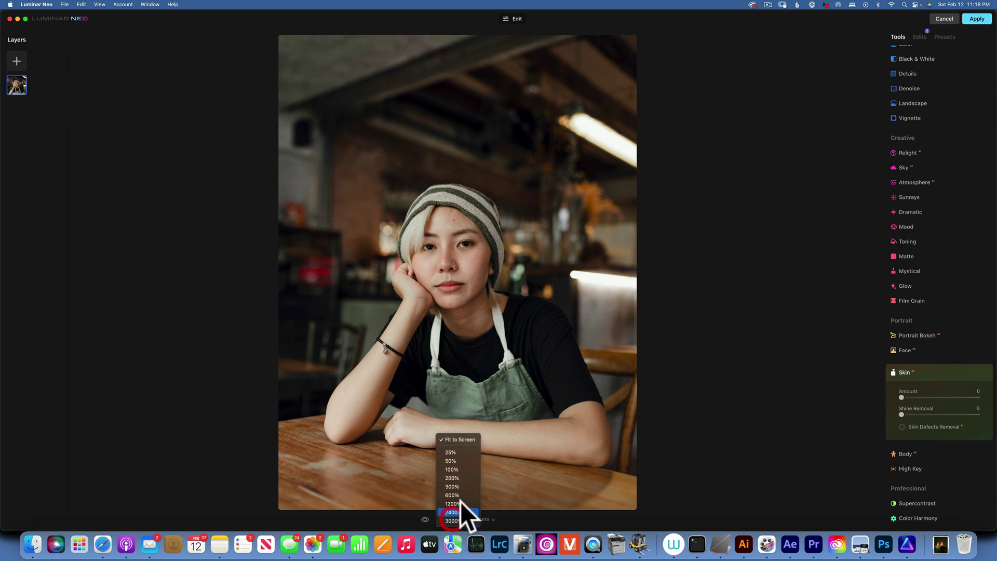
left_click(458, 466)
left_click_drag(445, 174, 457, 252)
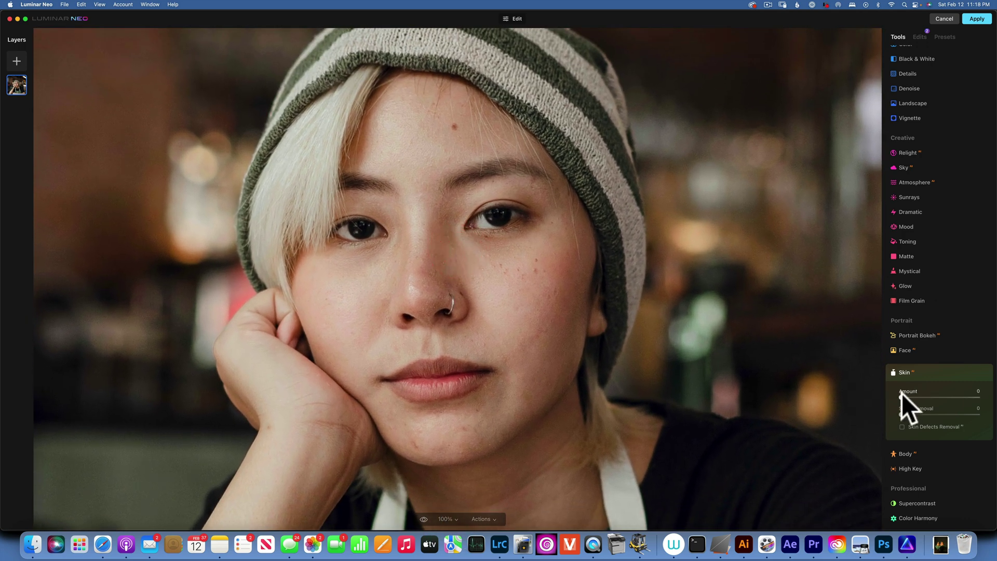
Preview skin smoothing at Amount 100 against the original, then reset Skin to 0.
left_click_drag(901, 396, 993, 411)
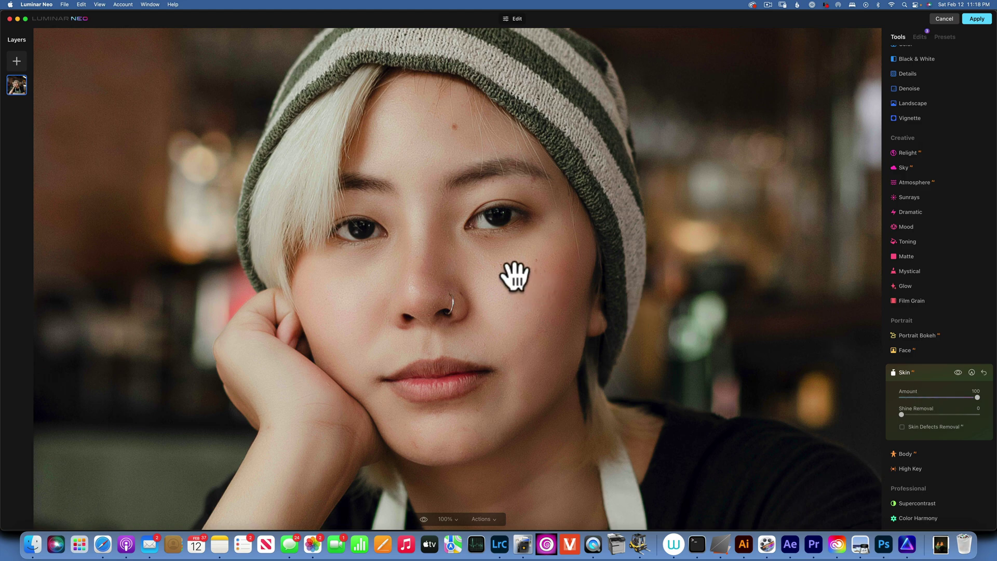
left_click(958, 372)
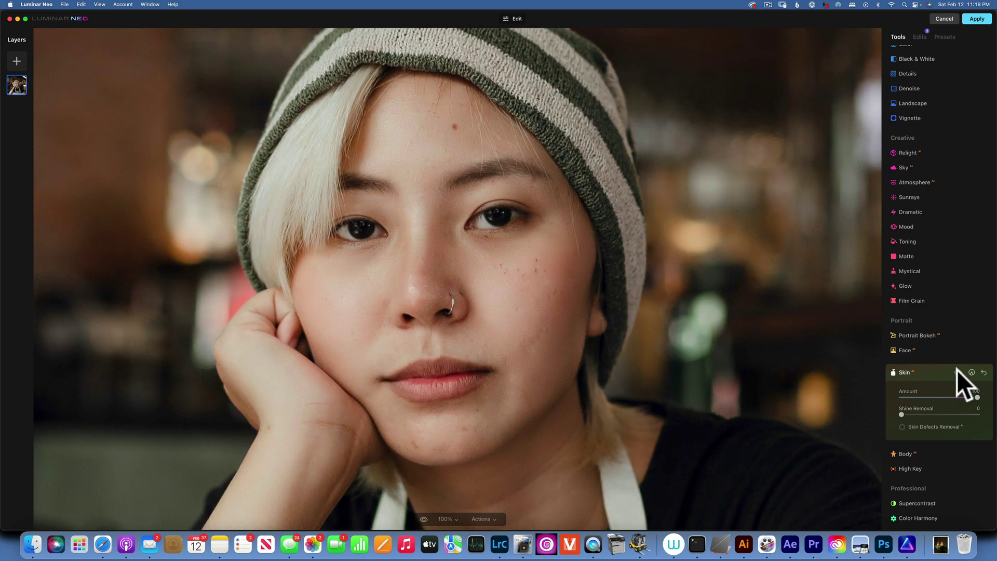
left_click(958, 372)
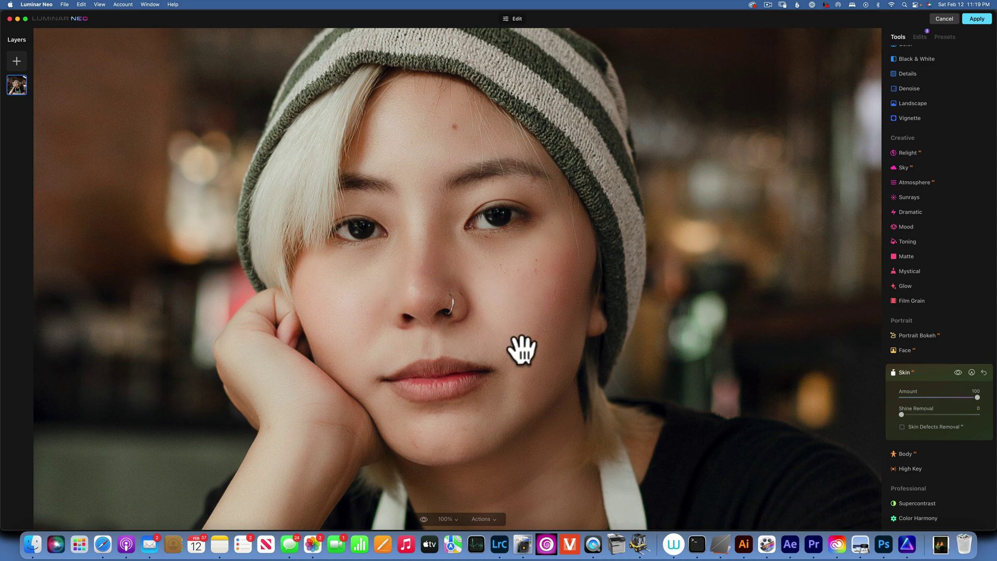
left_click(984, 372)
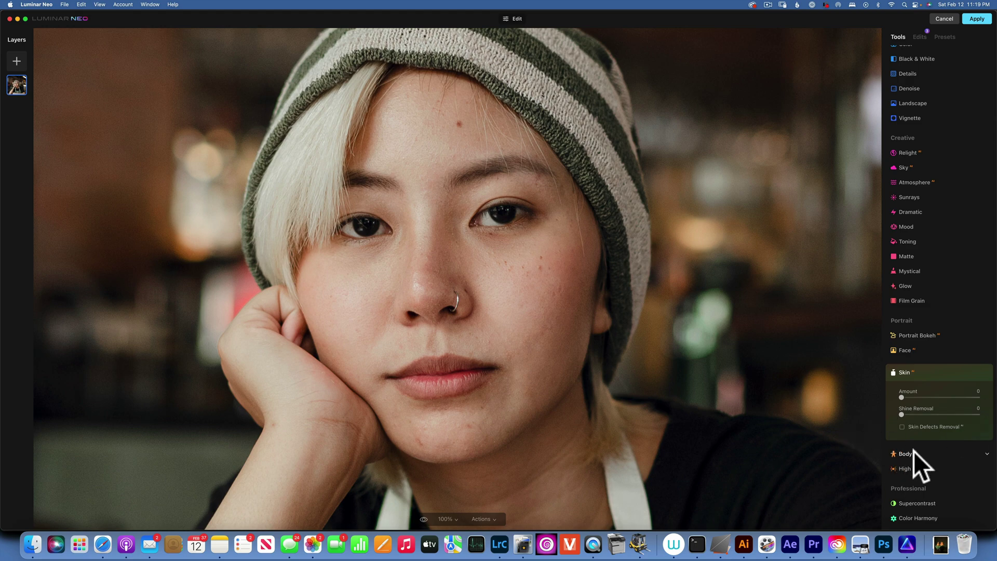
Discard the café portrait edits, quit the plugin, and switch to the A4109184-2 document.
left_click(945, 18)
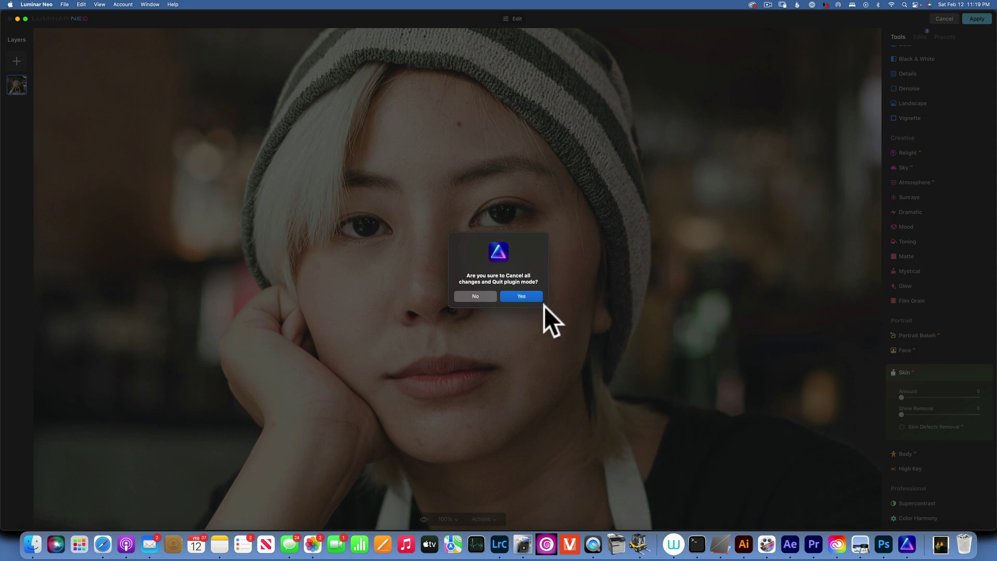
left_click(523, 296)
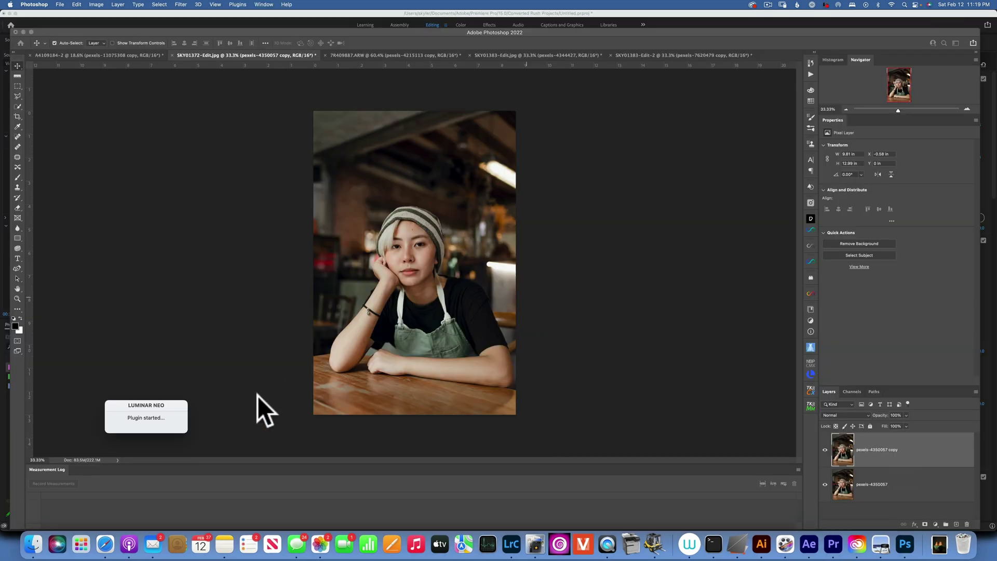
left_click(108, 54)
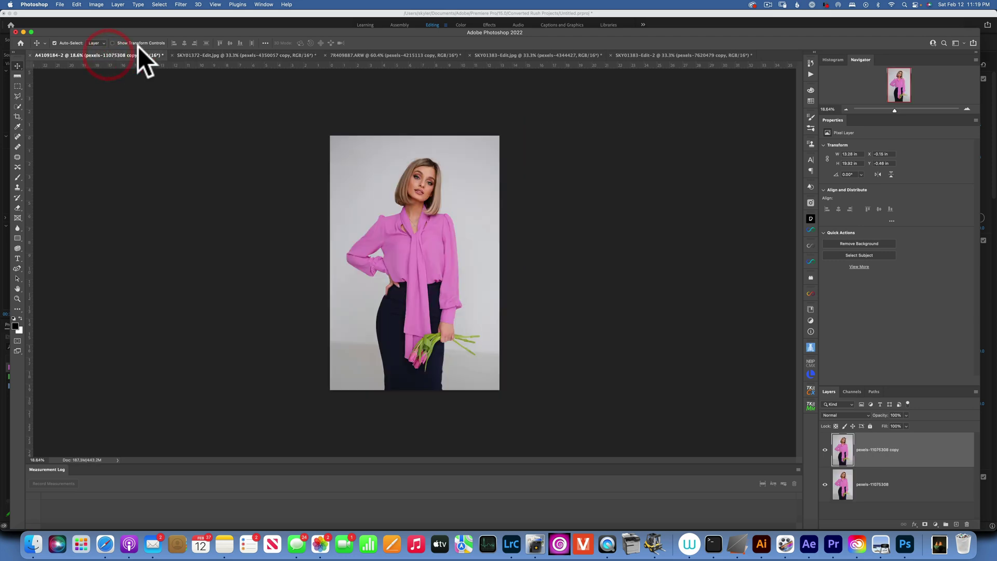
Run Filter > Skylum Software > Luminar Neo on the pink-blouse portrait.
left_click(160, 4)
mouse_move(181, 4)
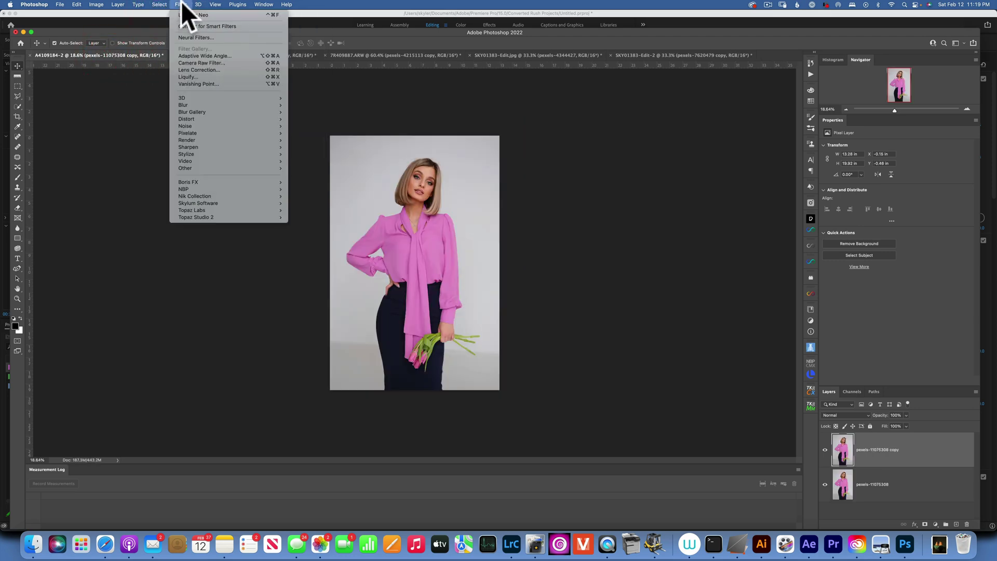
mouse_move(209, 189)
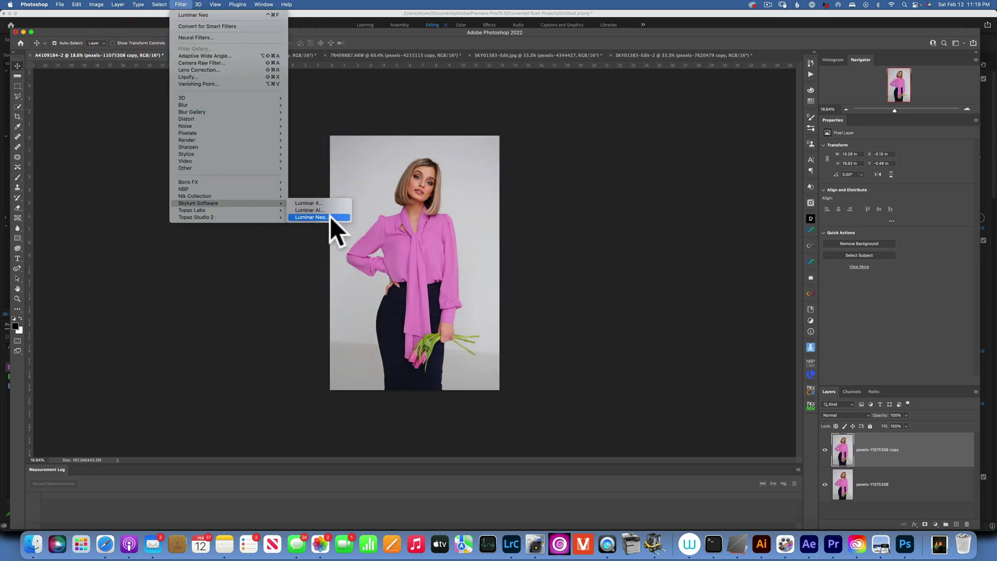
left_click(331, 216)
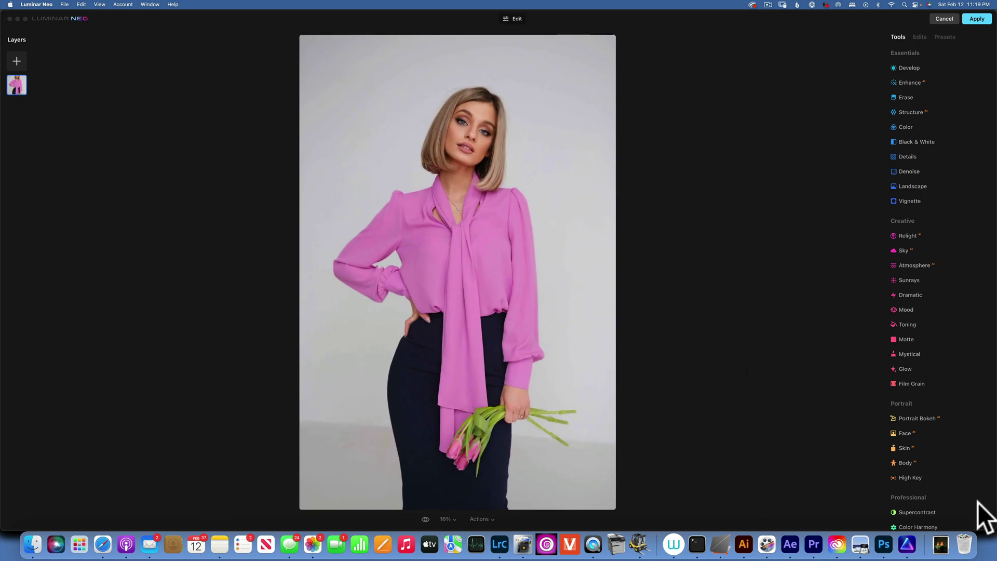
Try Body Shape up to 100, compare with the original, then return Shape to 0.
left_click(912, 460)
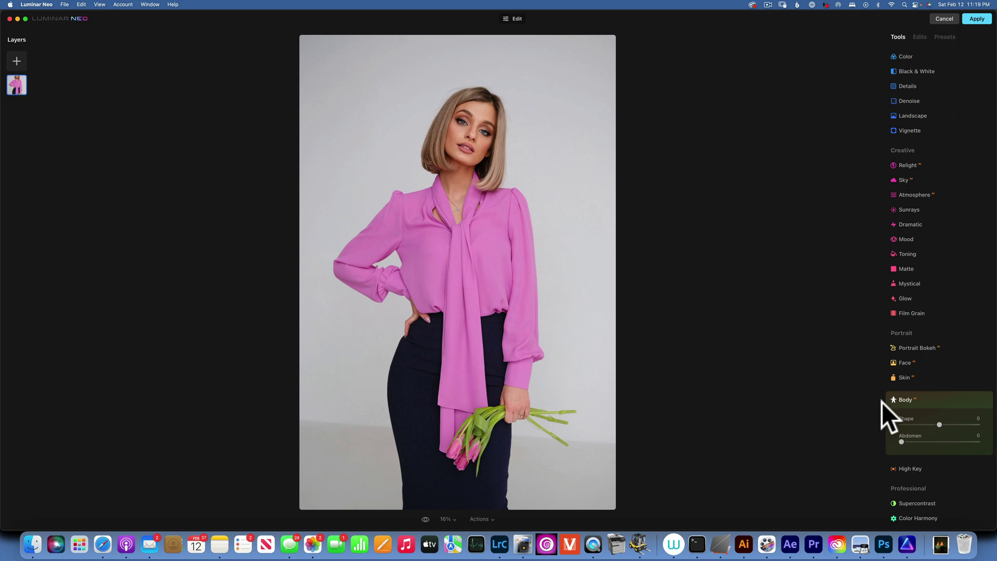
left_click_drag(940, 425, 728, 410)
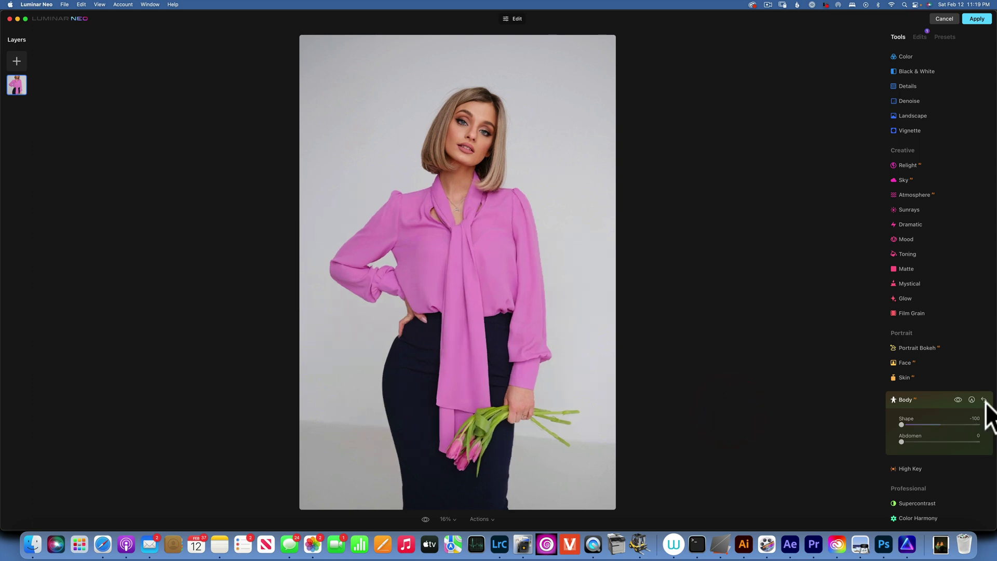
left_click(957, 399)
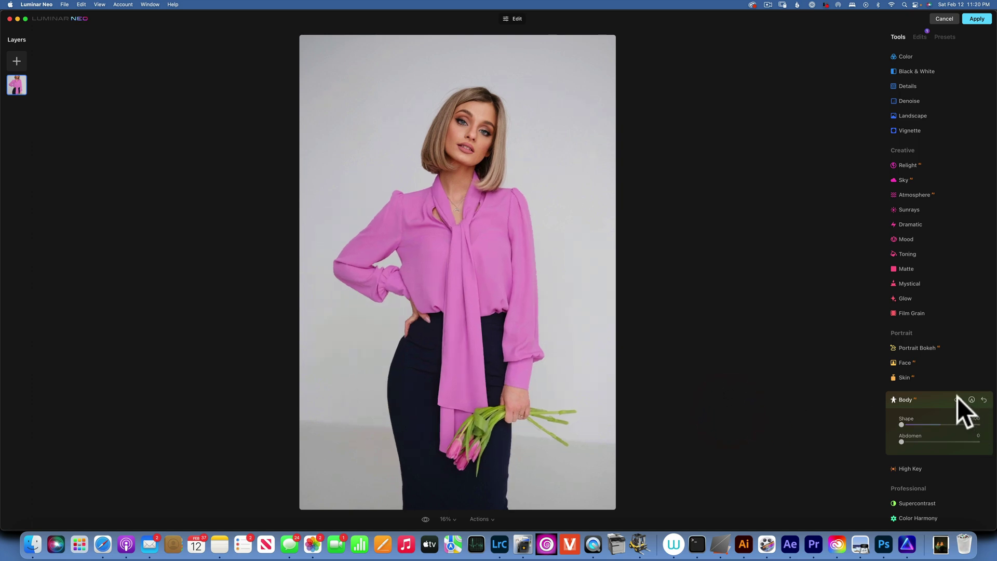
left_click(958, 399)
left_click_drag(902, 424, 977, 424)
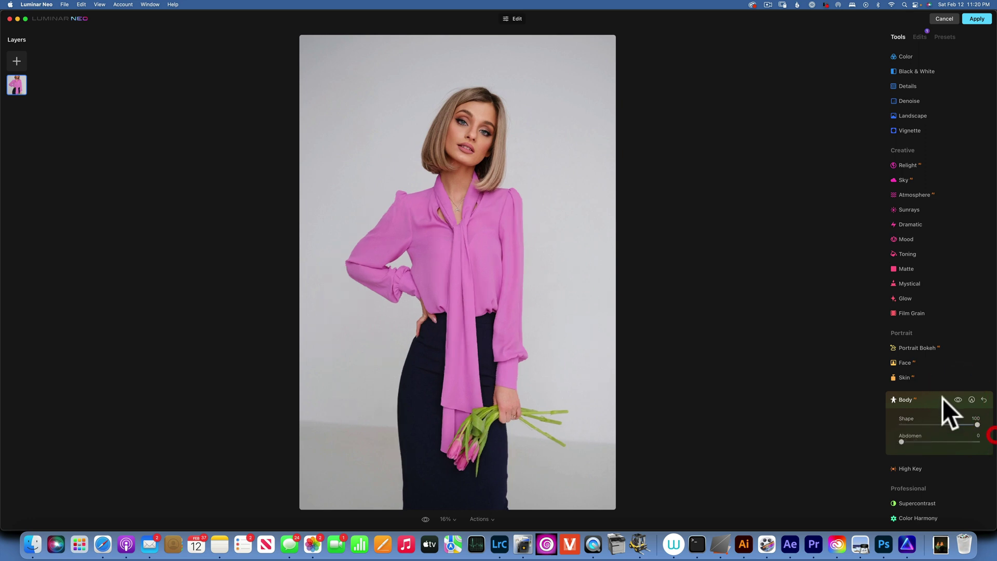
left_click(957, 399)
left_click(957, 399)
left_click(984, 399)
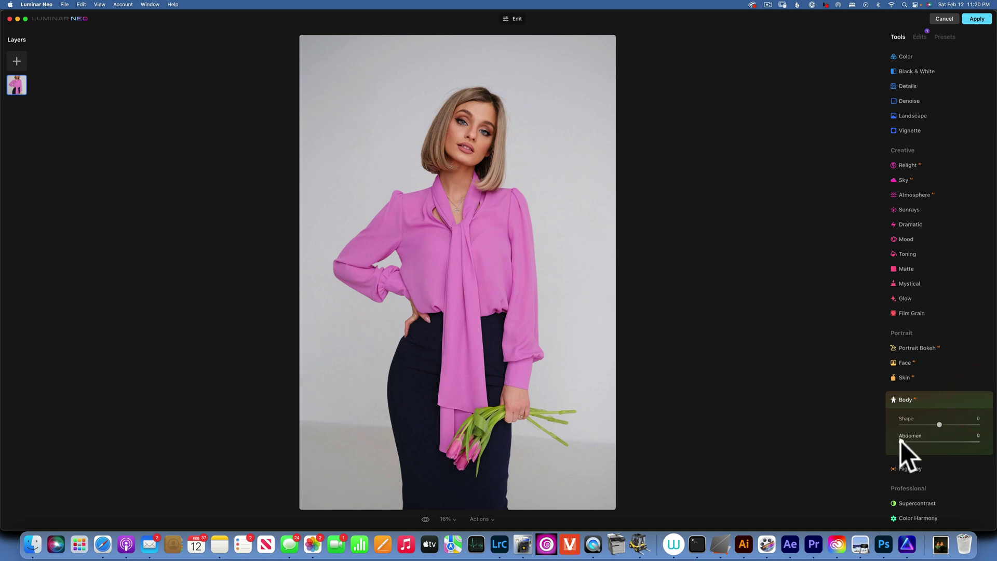
Slim the waist with Abdomen at 100, compare, then reset it to 0.
left_click_drag(900, 441, 989, 441)
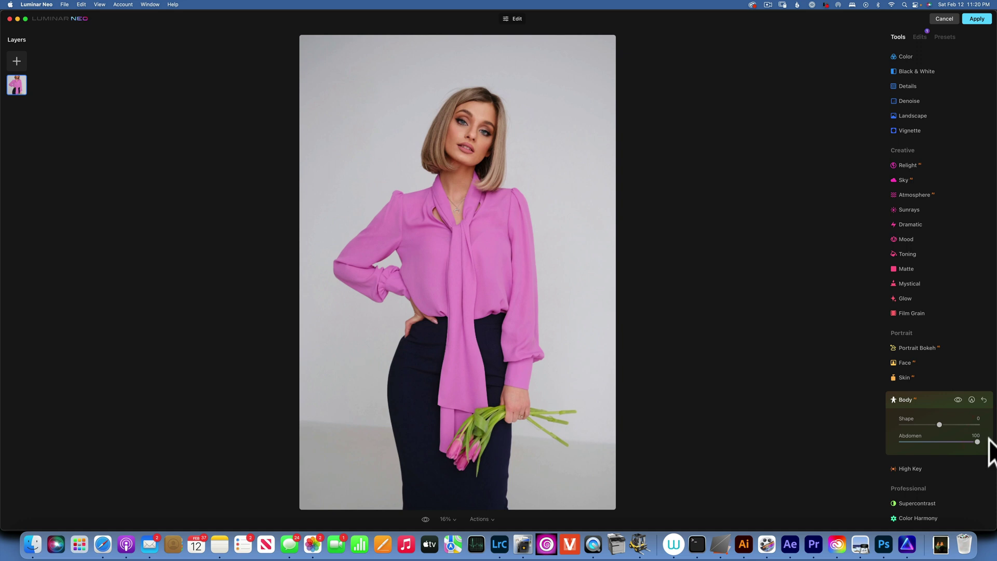
left_click(958, 399)
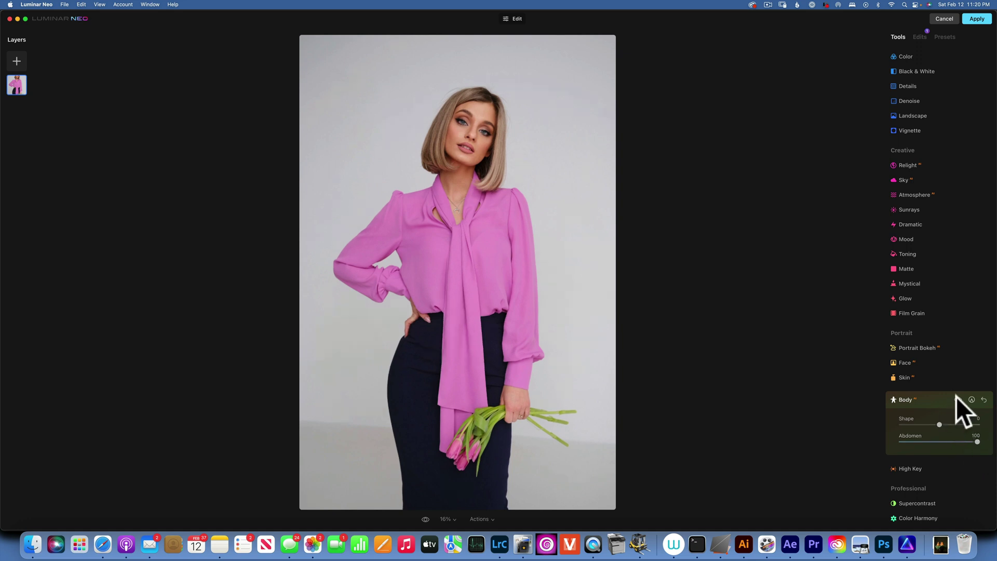
left_click(957, 399)
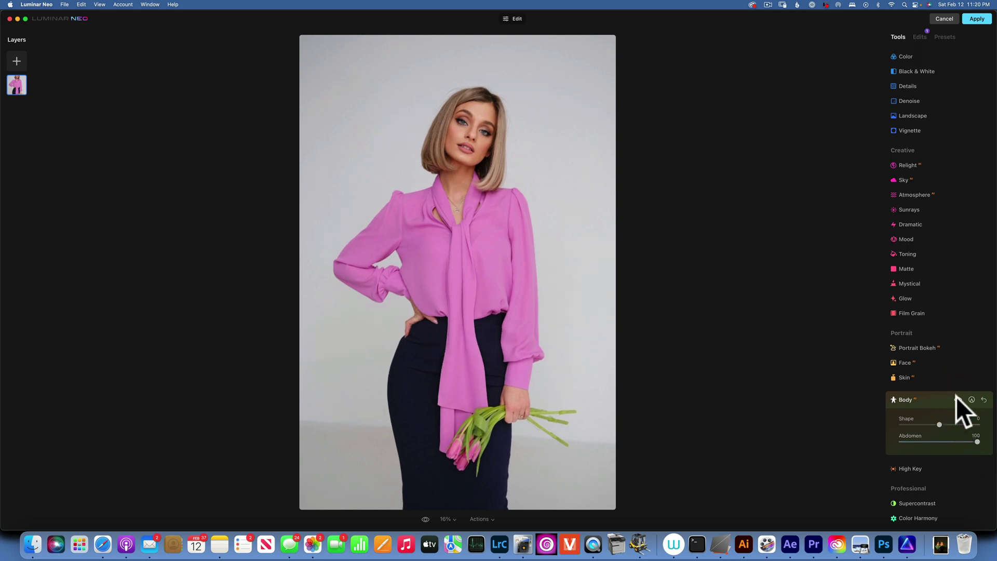
left_click(983, 400)
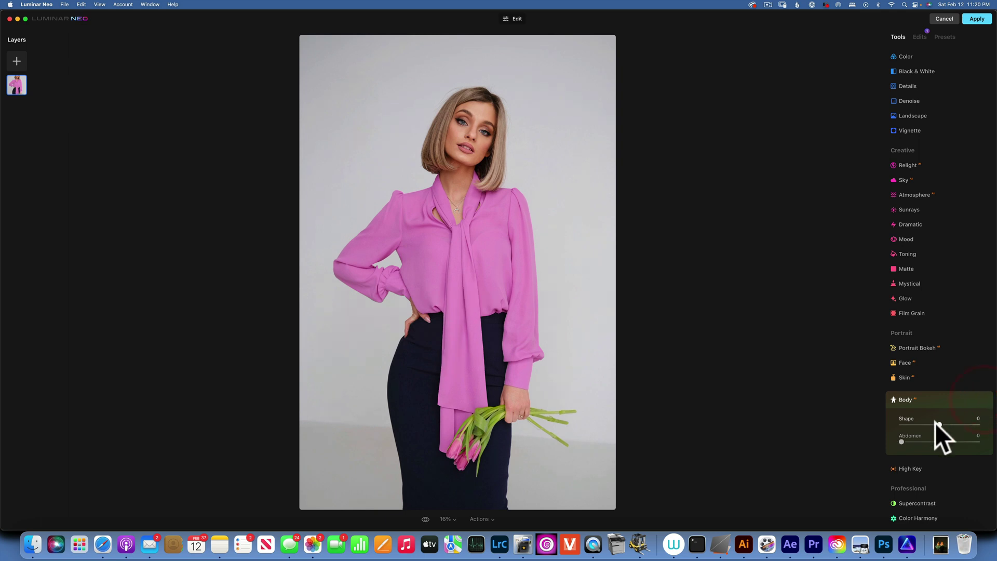
Preview a strong High Key look, then reset its Amount to 0.
left_click(903, 468)
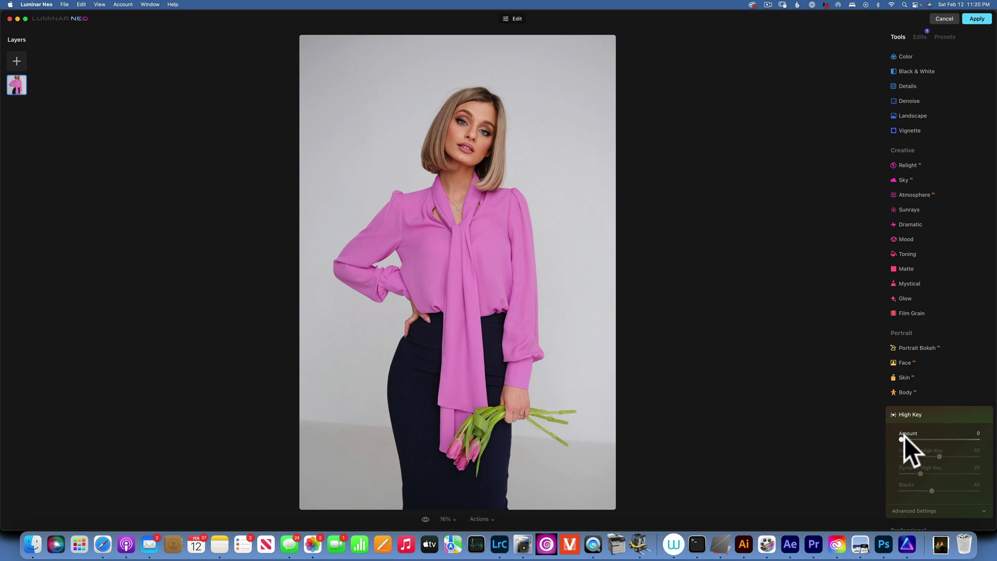
left_click_drag(901, 438, 956, 441)
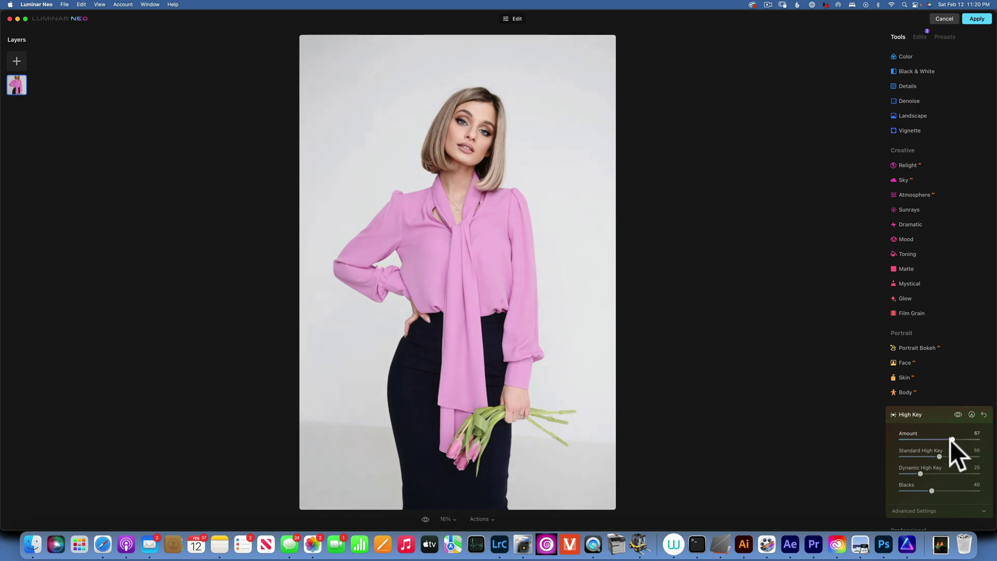
left_click(983, 414)
Expand Supercontrast, then open Color Harmony with Brilliance and Warmth at 0.
scroll(949, 441, "down", 2)
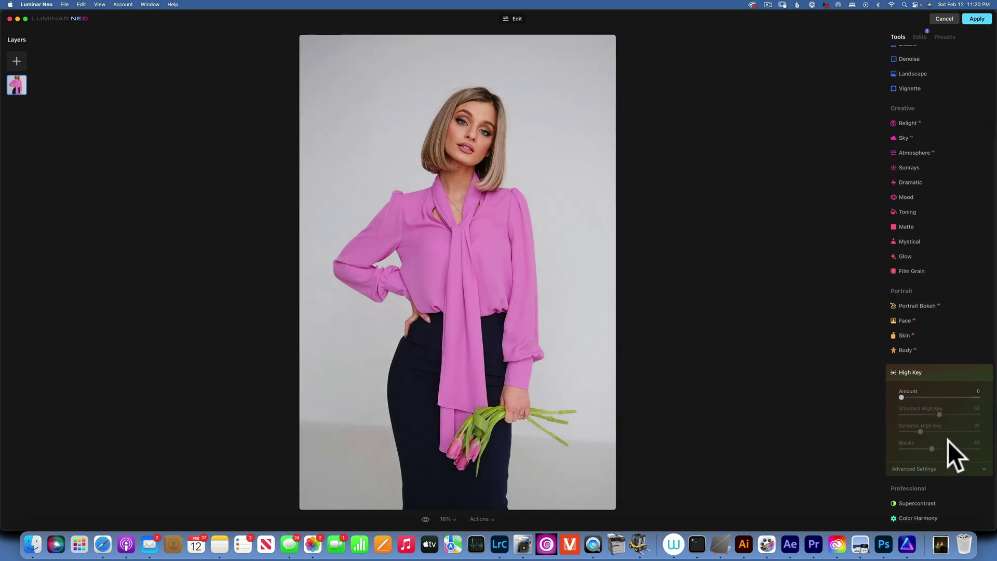
left_click(933, 500)
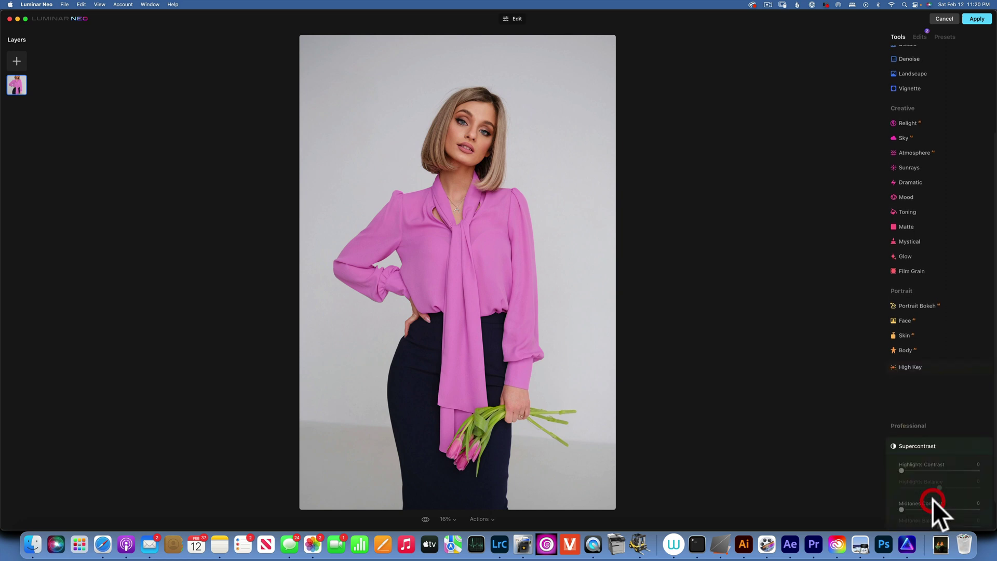
left_click(882, 414)
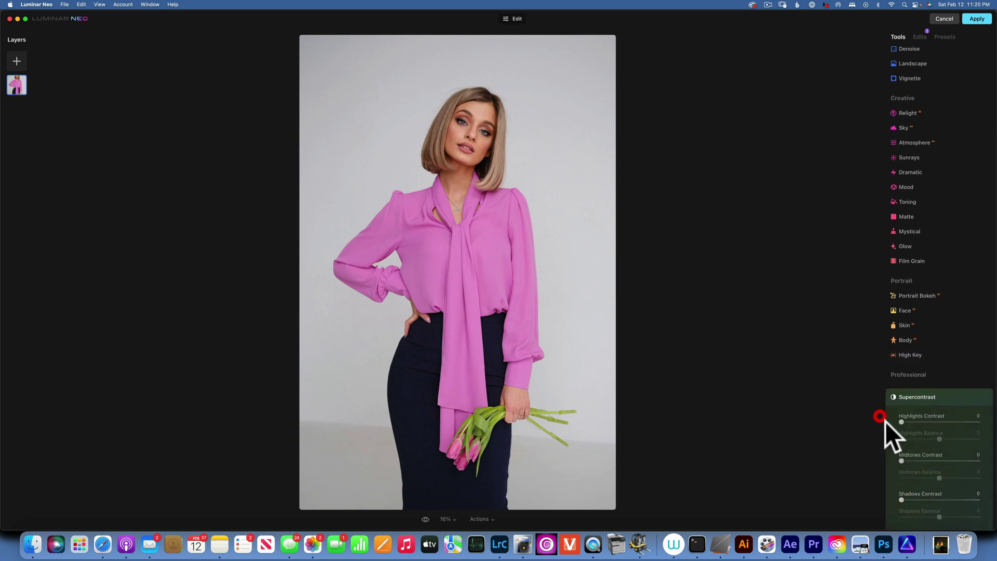
scroll(907, 463, "down", 2)
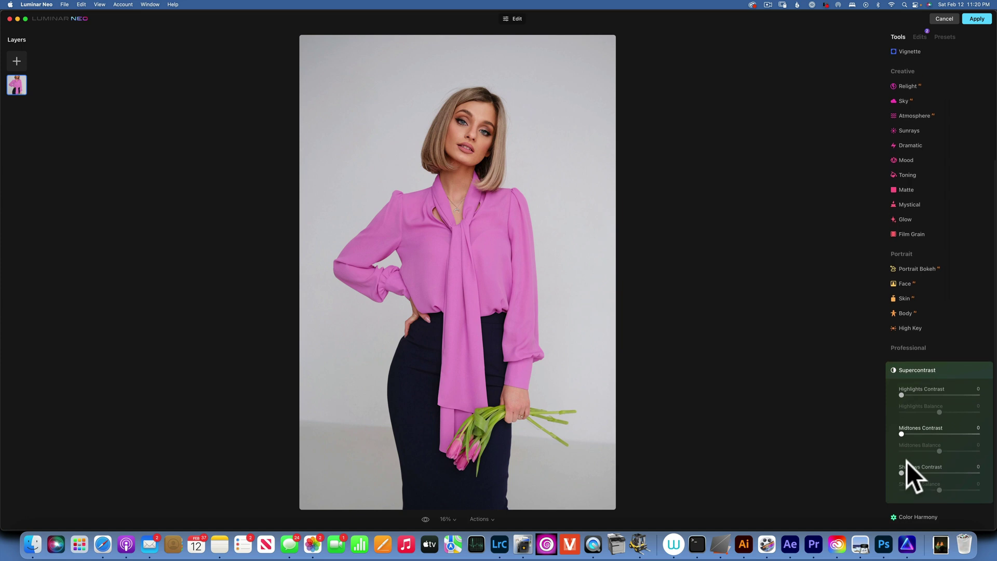
left_click(941, 516)
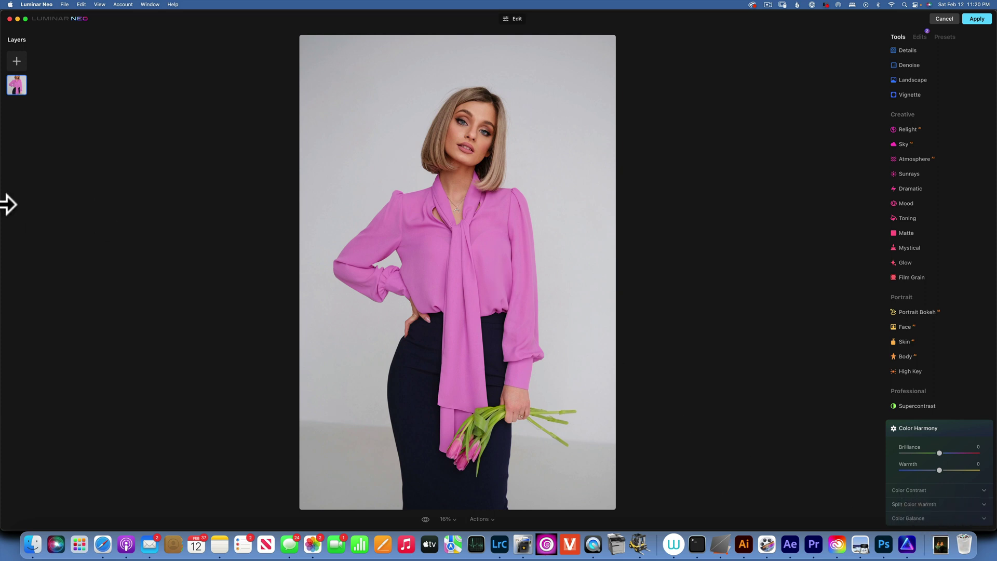
Add a Light Leaks overlay as a new layer at 100 opacity.
left_click(17, 61)
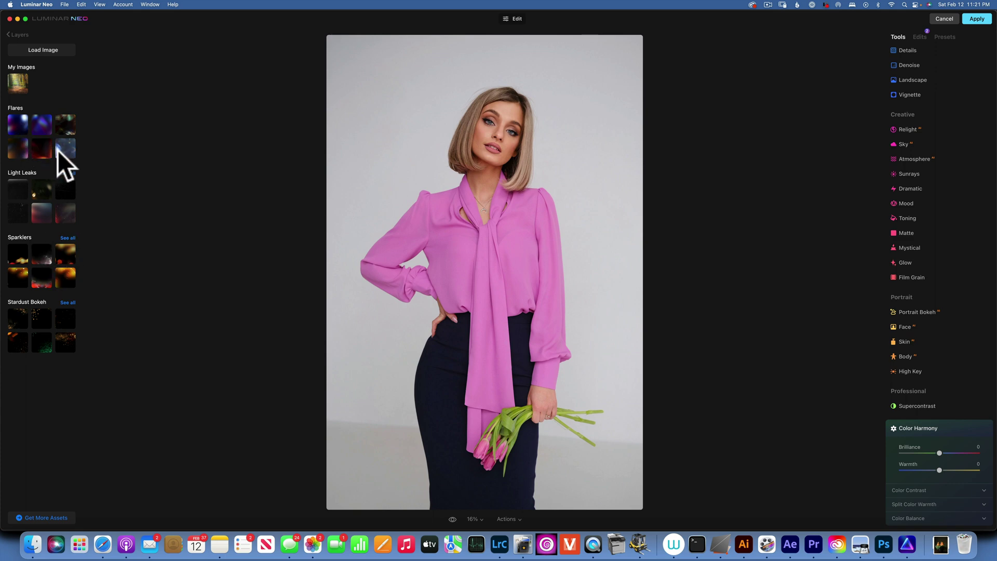
left_click(41, 213)
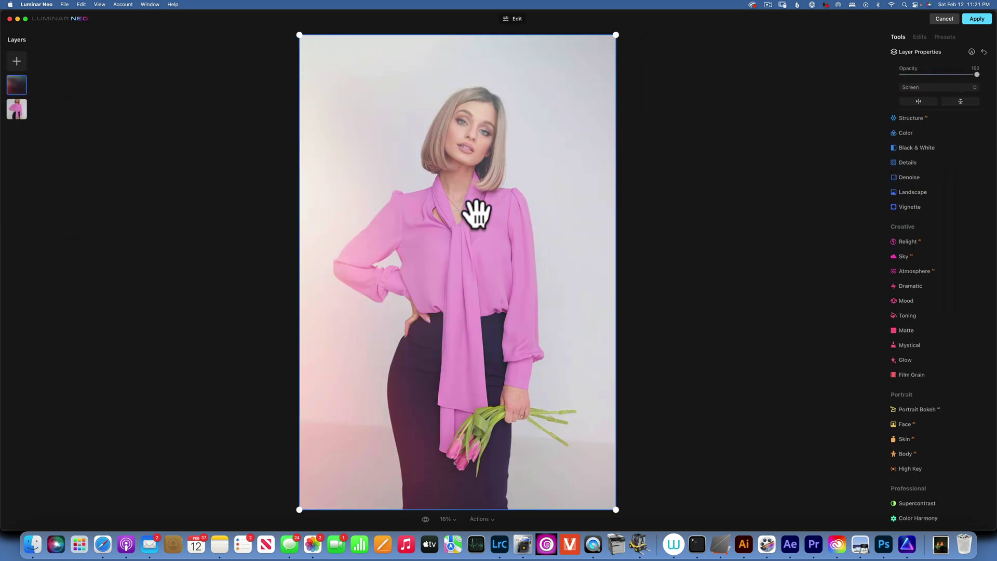
mouse_move(976, 74)
left_mouse_down()
mouse_move(912, 73)
mouse_move(979, 75)
left_mouse_up()
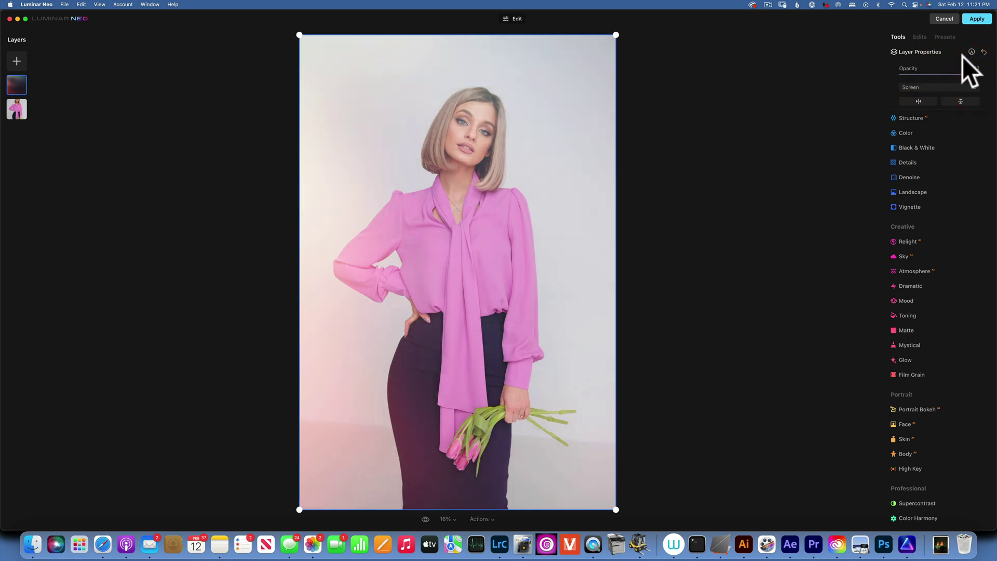
Set the light leak layer's blend mode to Soft Light.
left_click(945, 87)
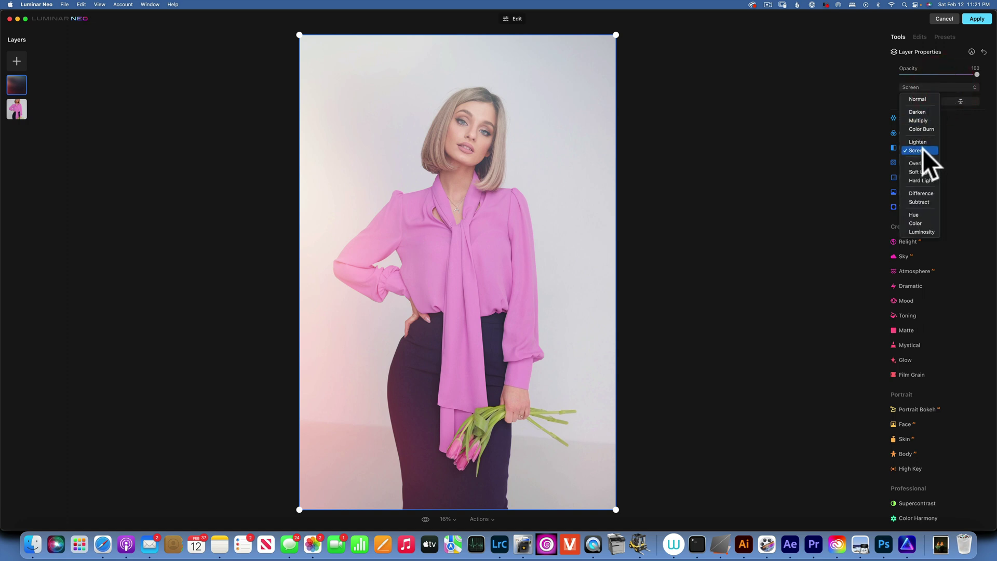
left_click(920, 172)
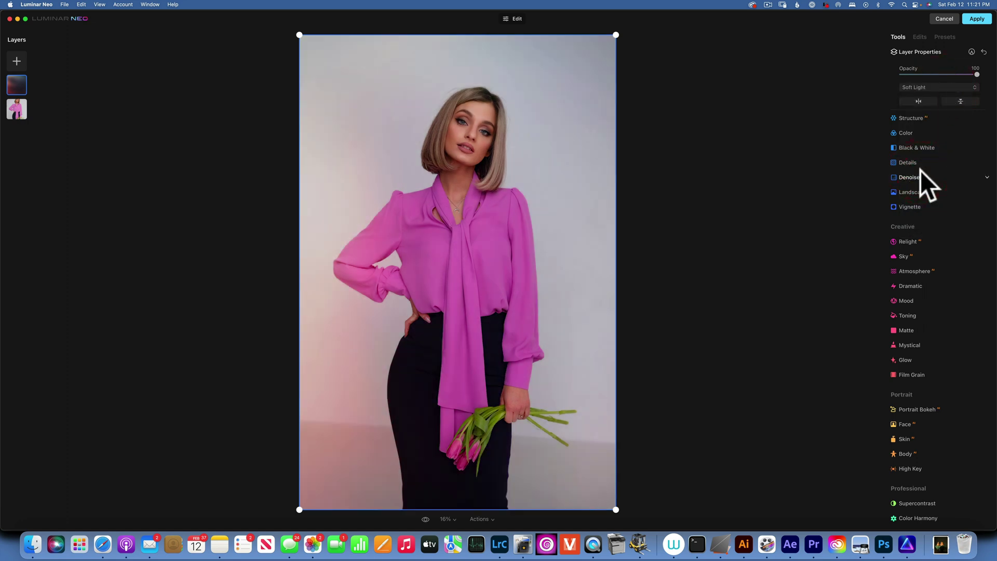
left_click(935, 87)
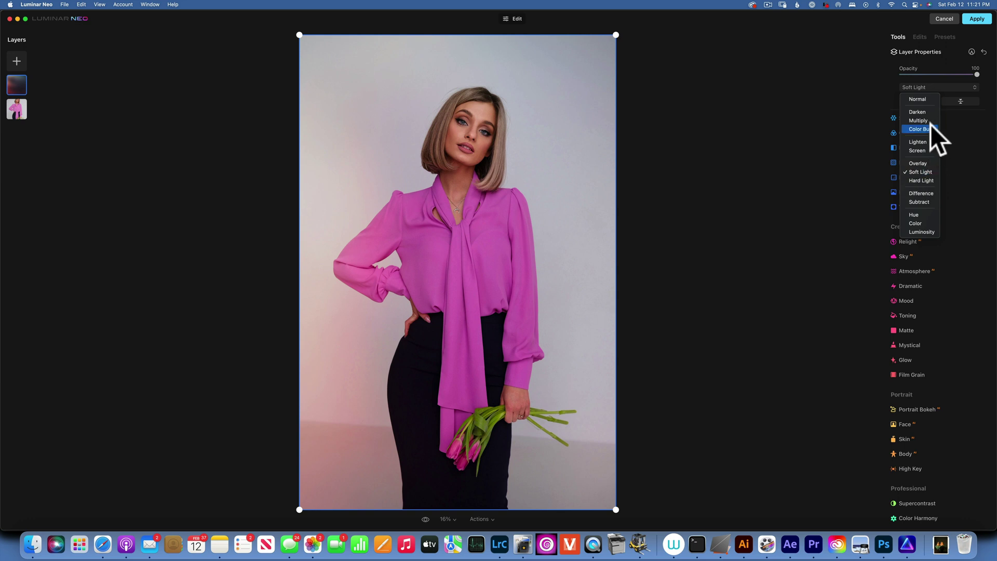
left_click(977, 125)
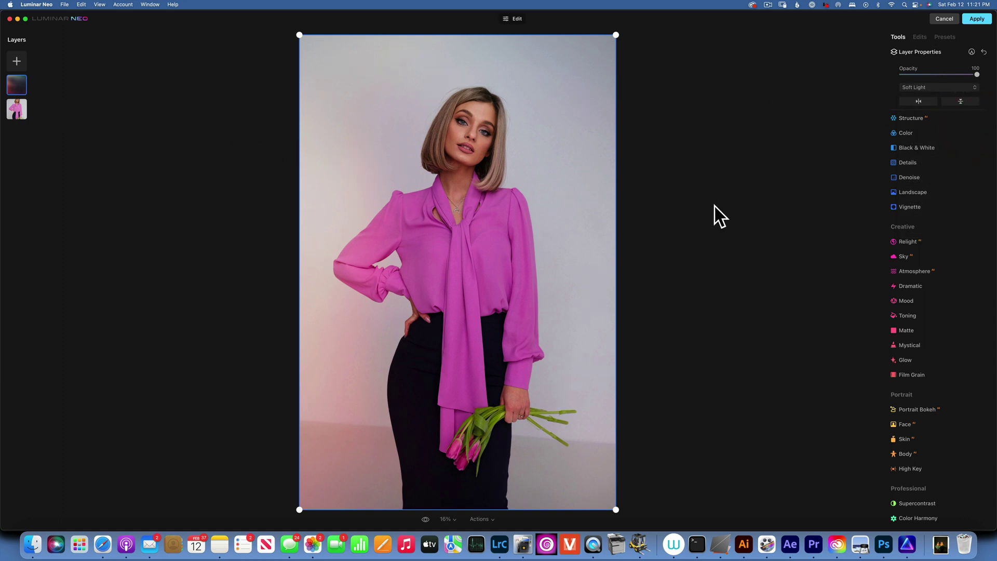
Flip the light leak overlay so its pink glow sits on the left.
left_click(962, 101)
left_click(962, 101)
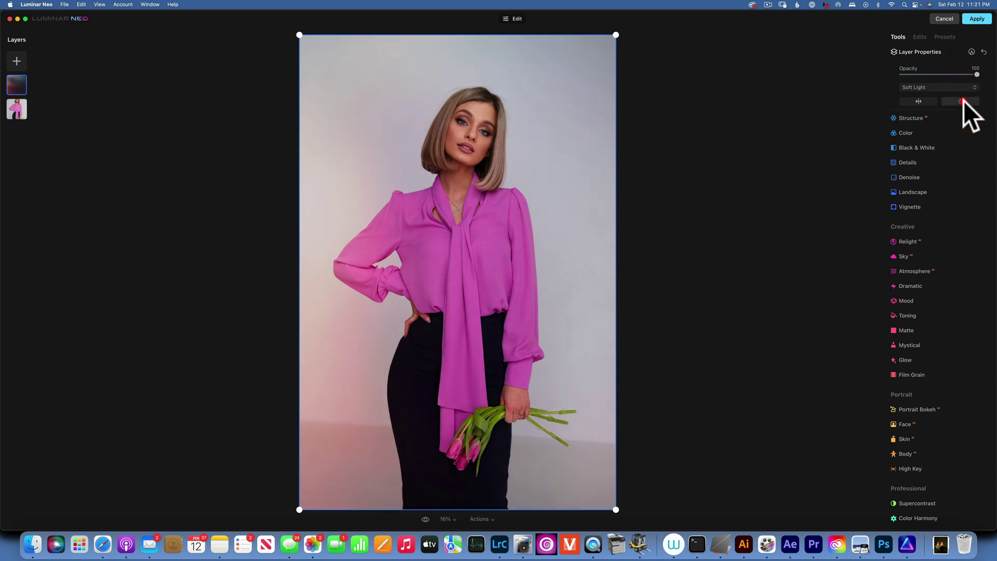
left_click(918, 102)
left_click(918, 101)
Try the Cozy Den preset from the Influencer collection, leaving its strength at 0.
left_click(920, 37)
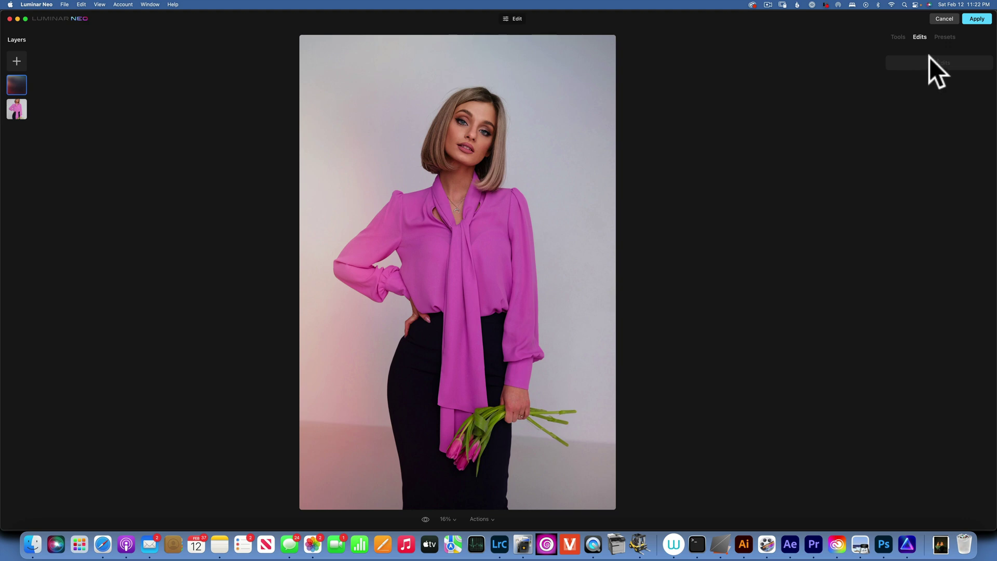
left_click(949, 36)
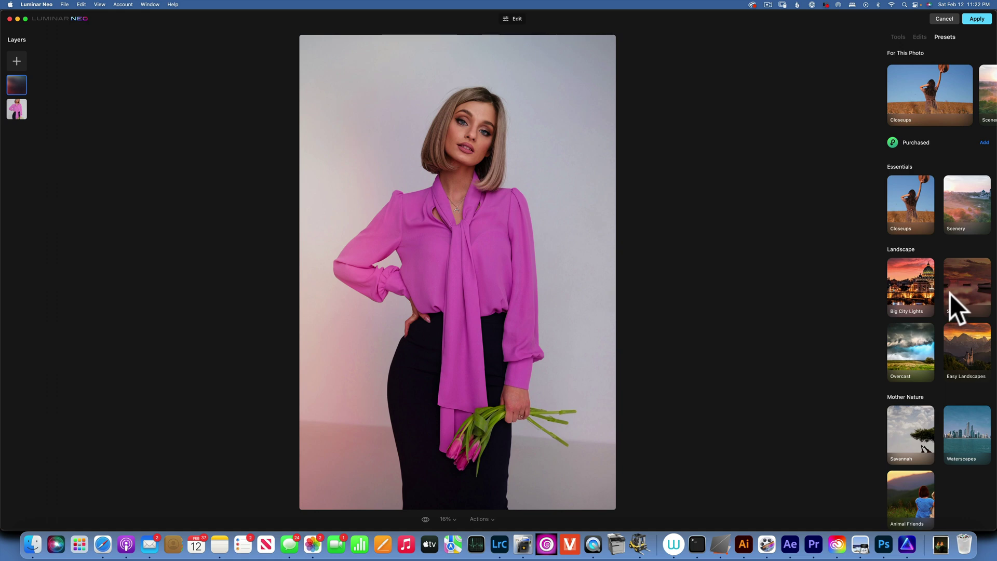
scroll(923, 98, "right", 5)
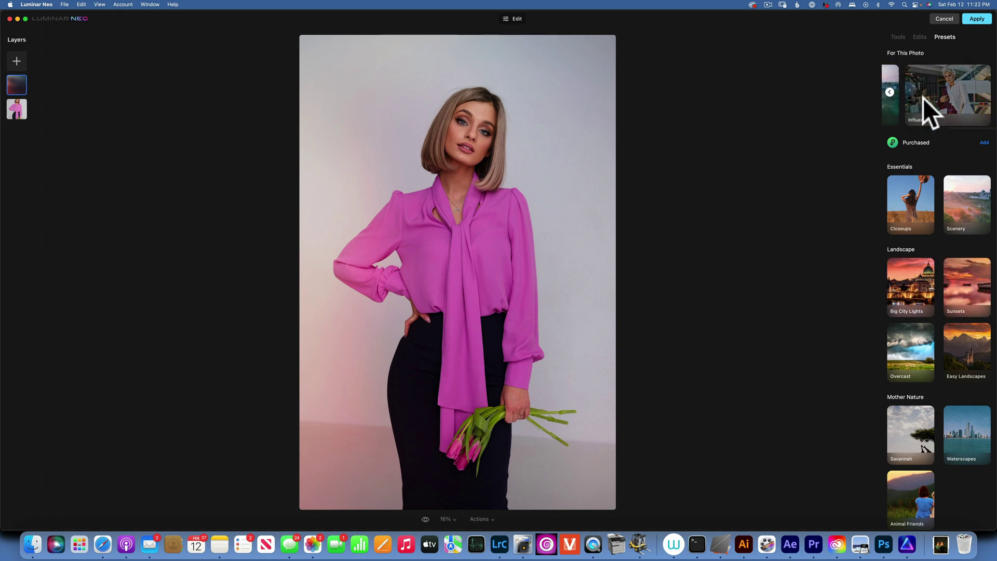
left_click(967, 90)
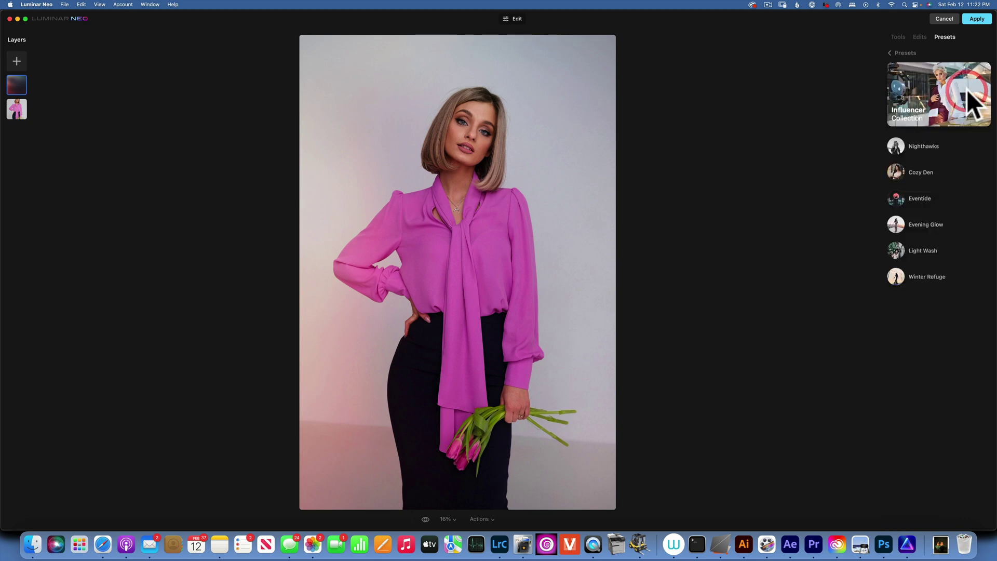
left_click(921, 172)
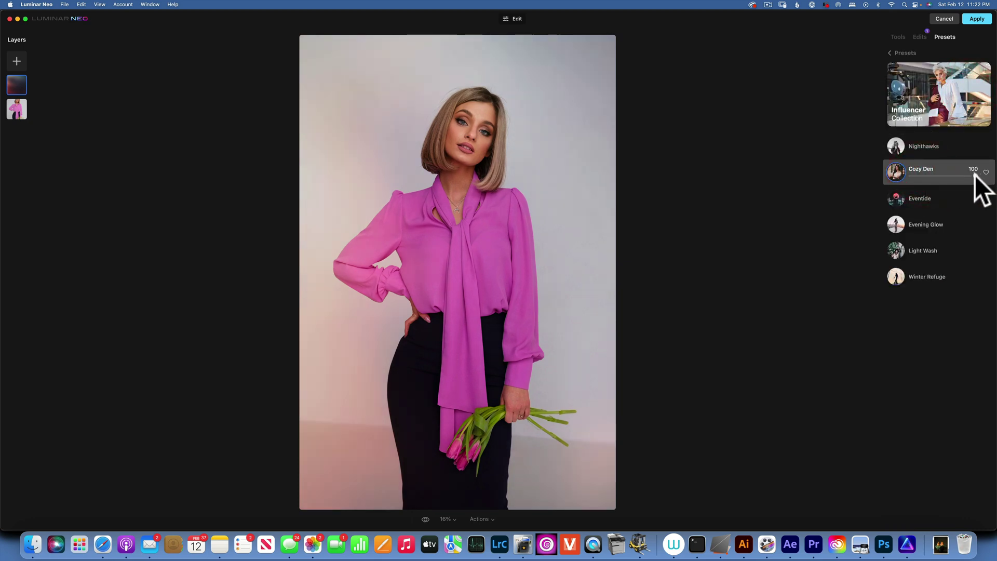
mouse_move(974, 176)
left_mouse_down()
mouse_move(867, 166)
mouse_move(985, 176)
left_mouse_up()
left_click_drag(976, 176, 877, 172)
Apply the Brush Up preset from the Closeups collection at strength 100.
left_click(891, 52)
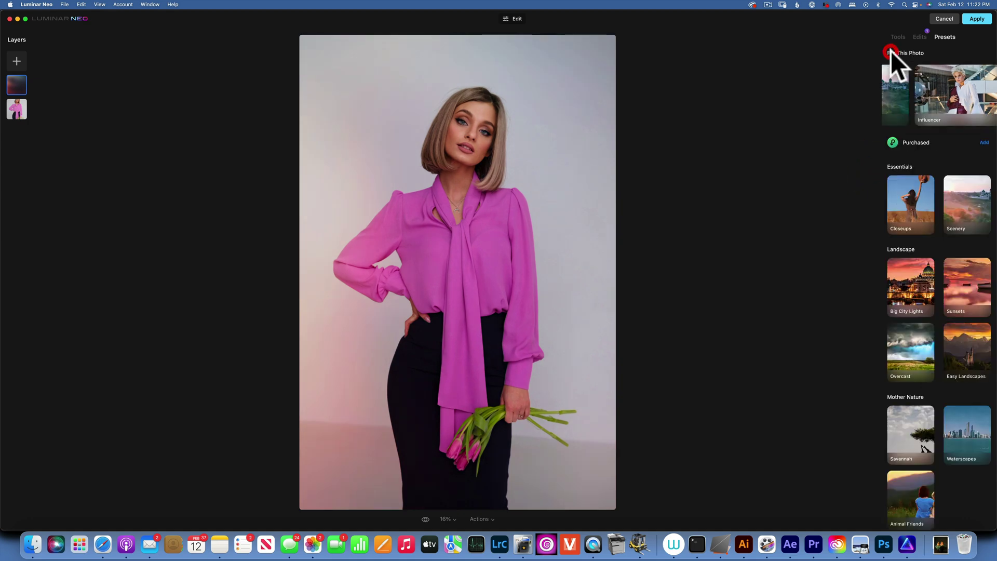
left_click(908, 209)
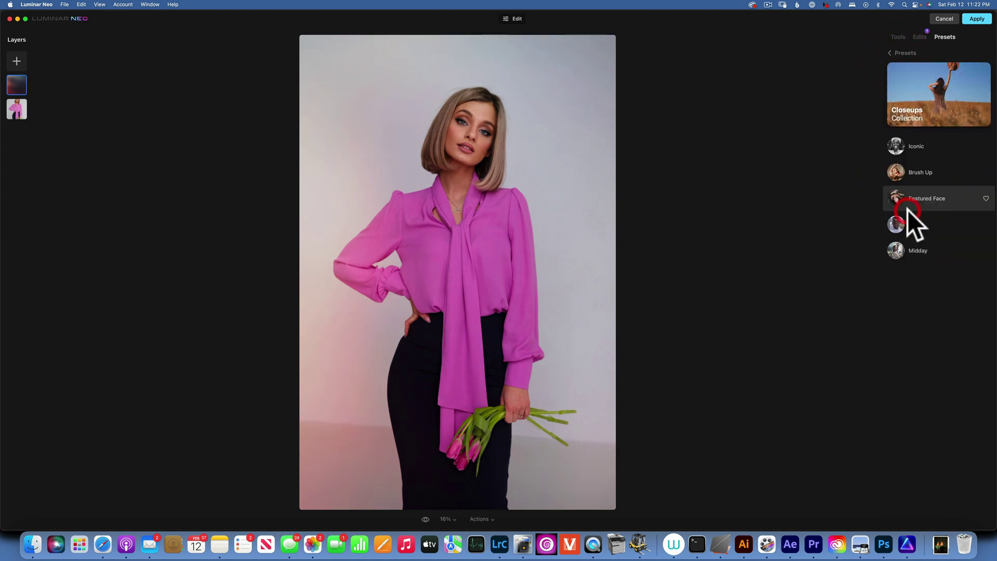
left_click(931, 170)
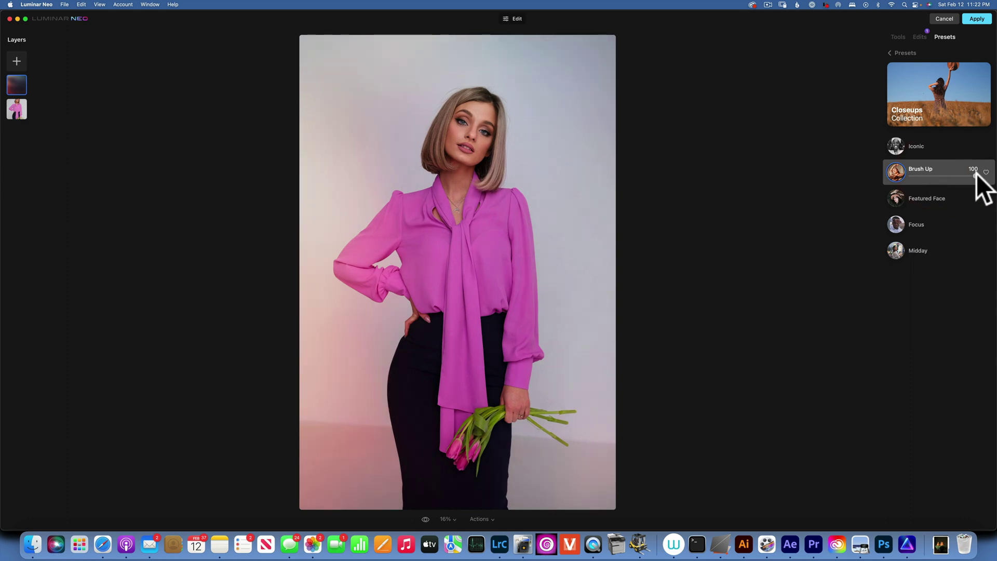
mouse_move(977, 174)
left_mouse_down()
mouse_move(869, 173)
mouse_move(879, 187)
mouse_move(990, 179)
left_mouse_up()
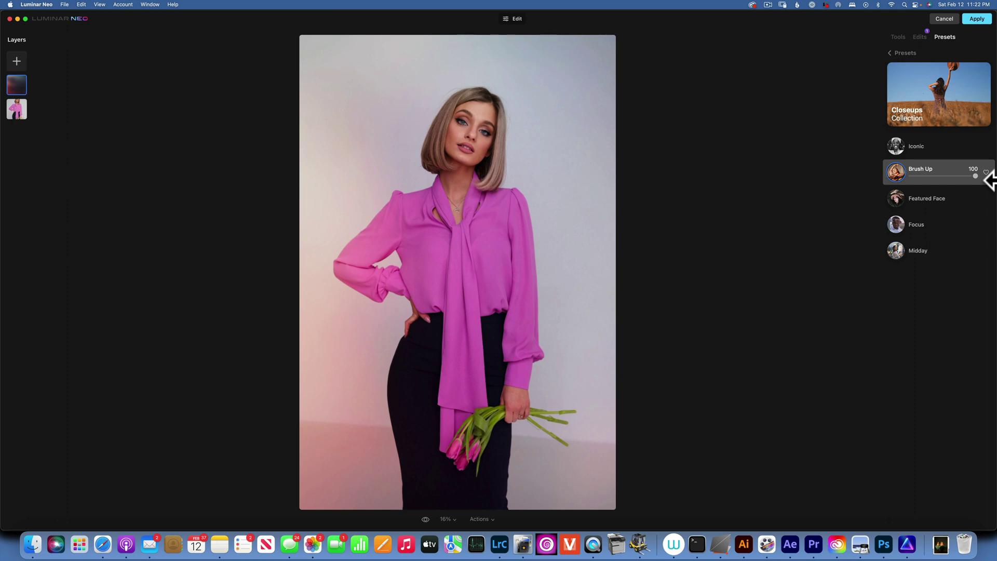